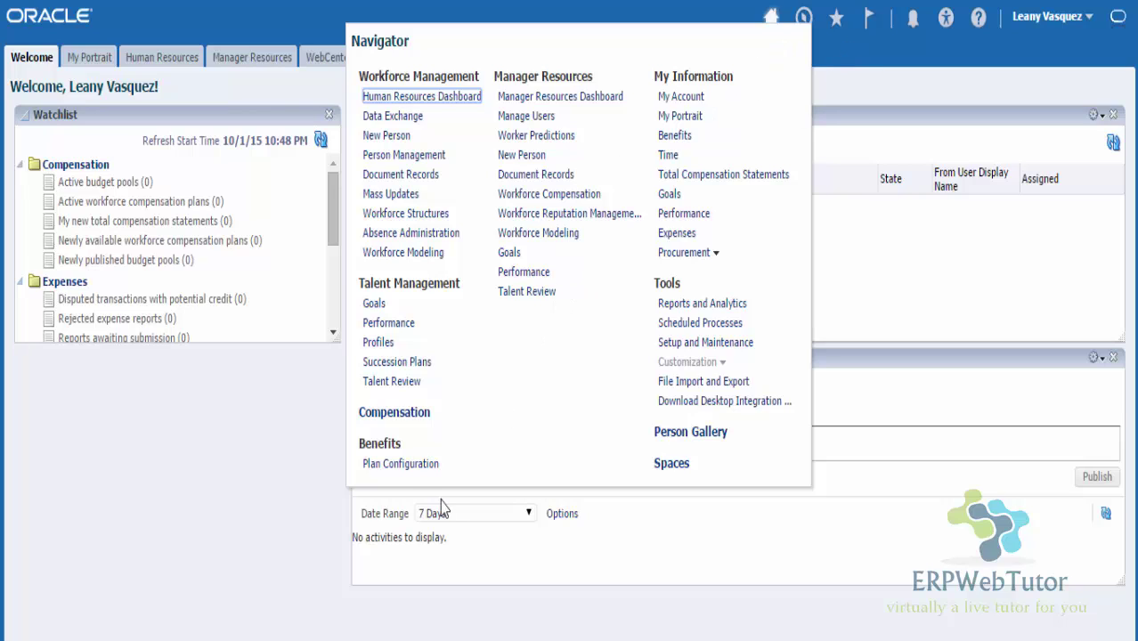
Open the Compensation work area
left_click(395, 420)
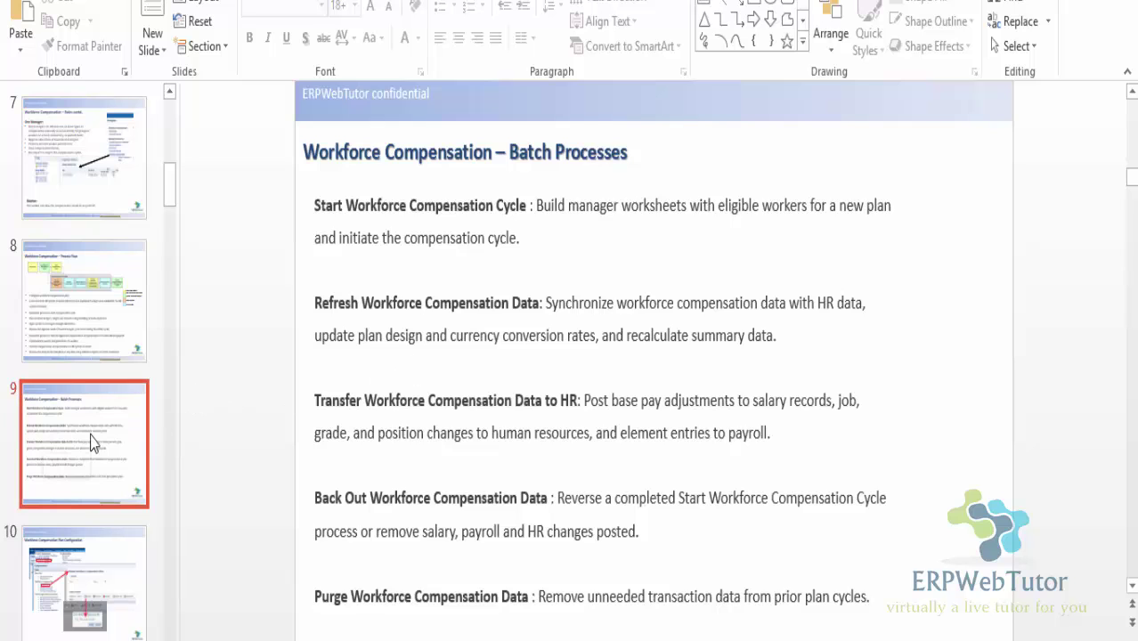
Switch to PowerPoint and review the Workforce Compensation roles slides for line managers, compensation administrators and compensation managers
left_click(98, 171)
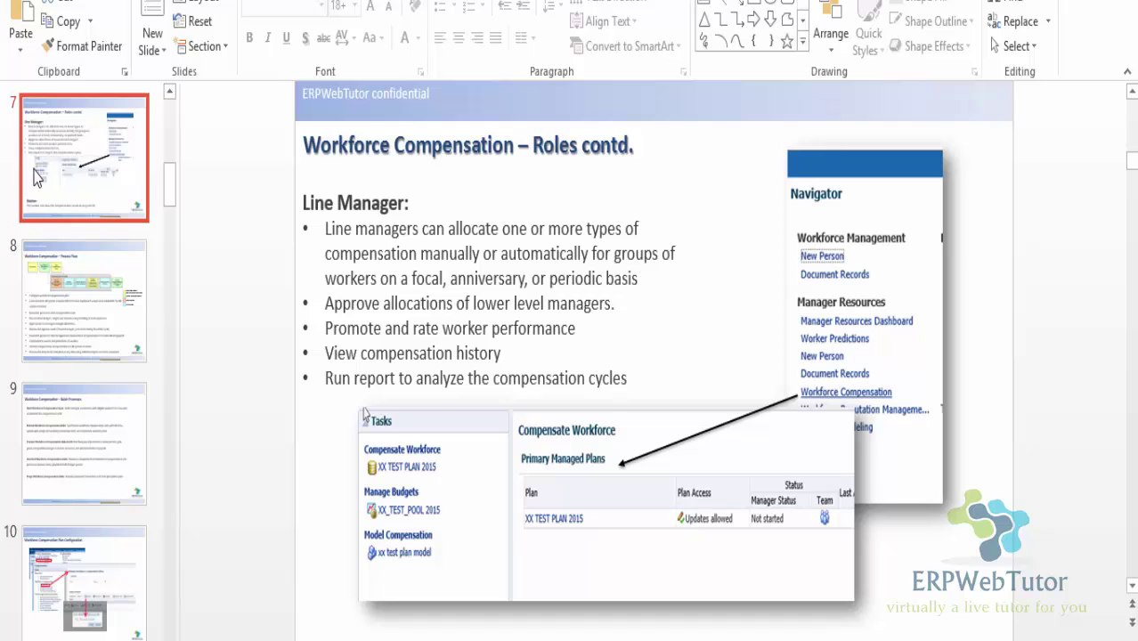
scroll(89, 151, "up", 2)
left_click(96, 186)
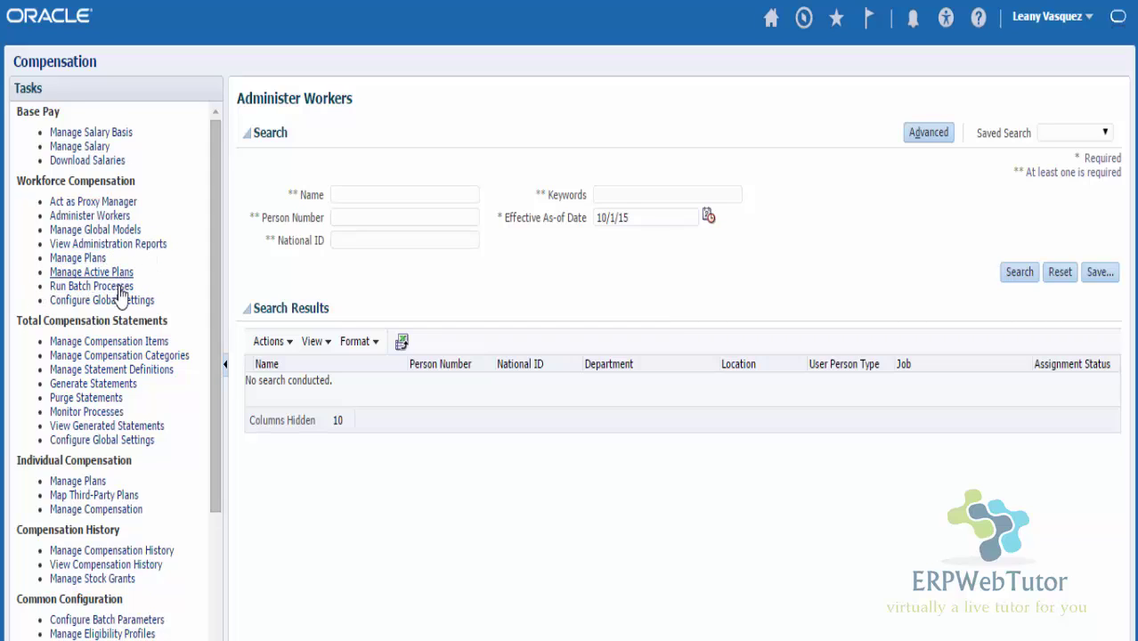
Open the workforce compensation batch processes and preview Start Workforce Compensation Cycle with Annual Compensation Plan and cycle 2015, leaving without submitting
left_click(115, 287)
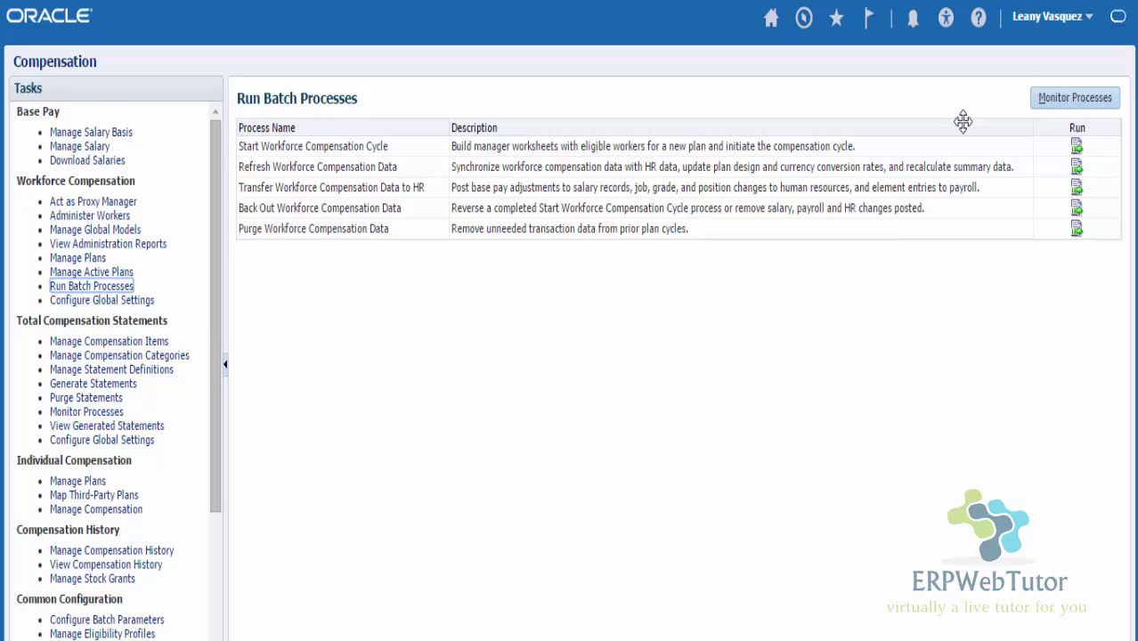
left_click(1076, 147)
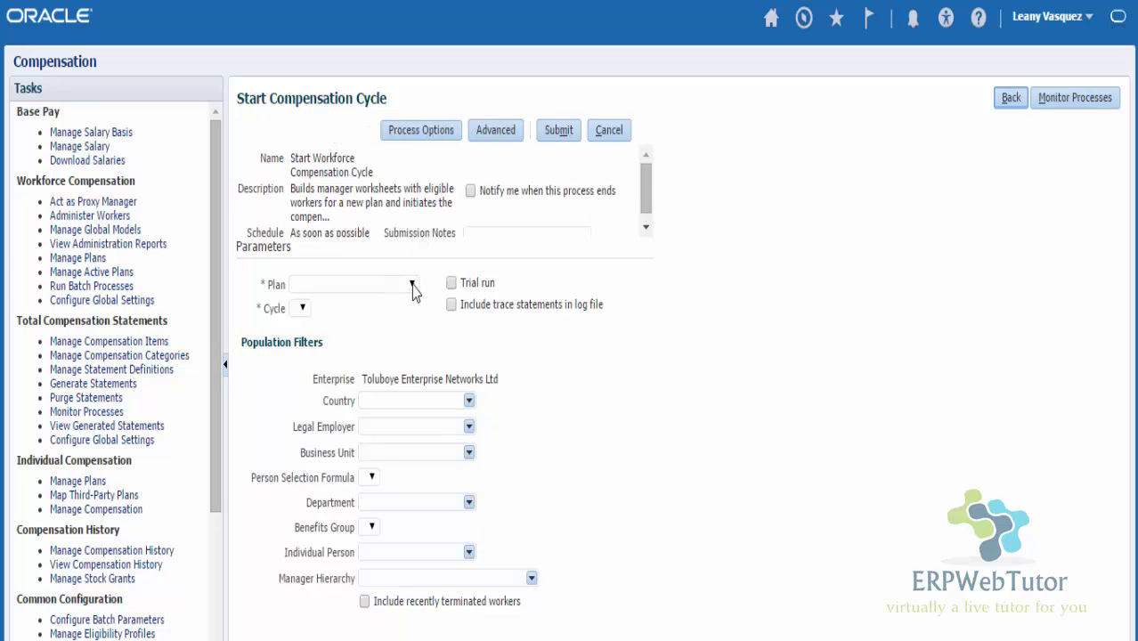
left_click(367, 286)
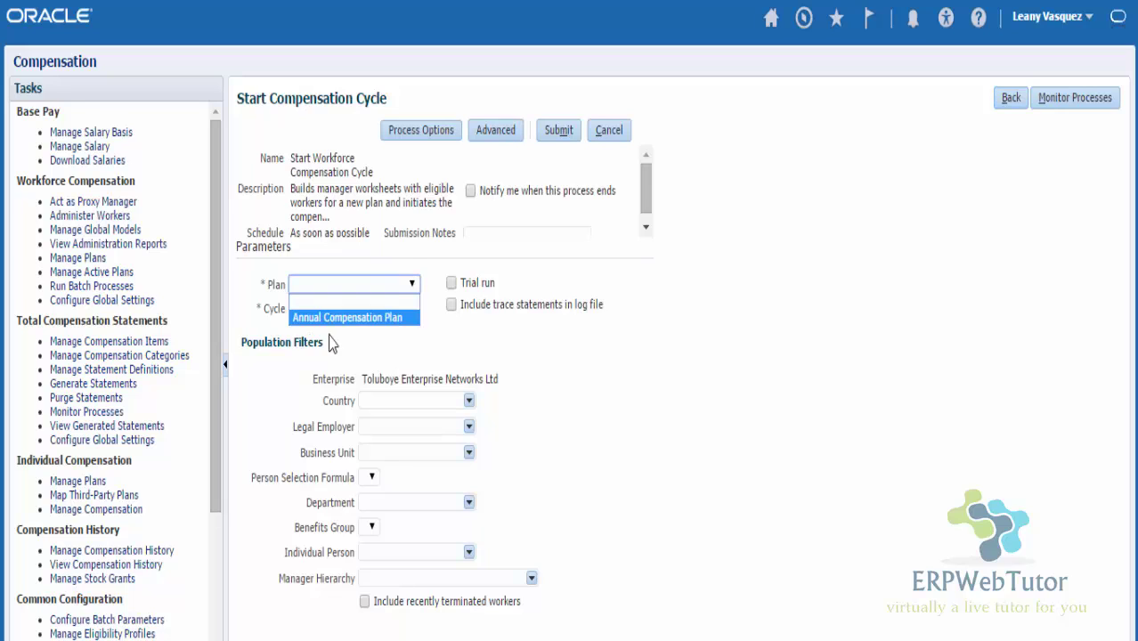
left_click(338, 319)
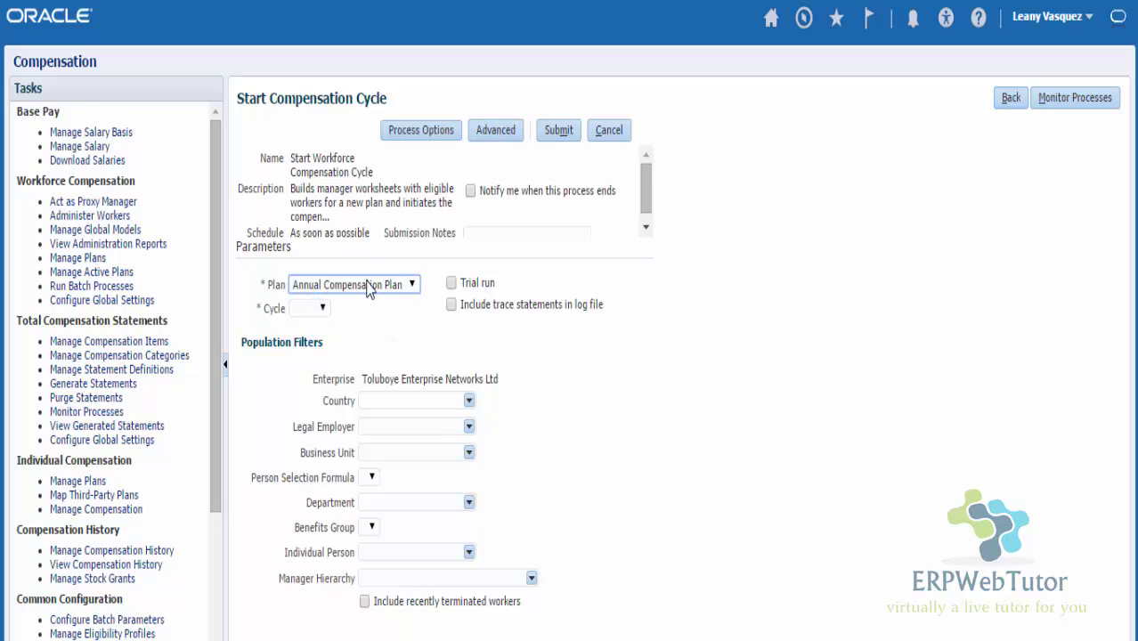
left_click(322, 308)
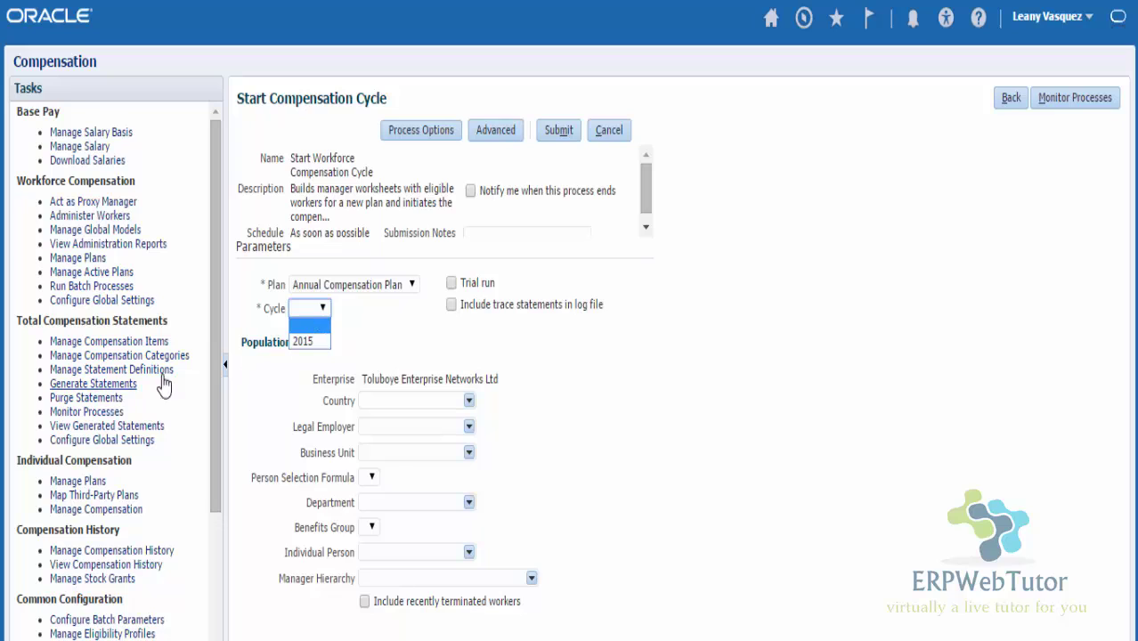
left_click(323, 343)
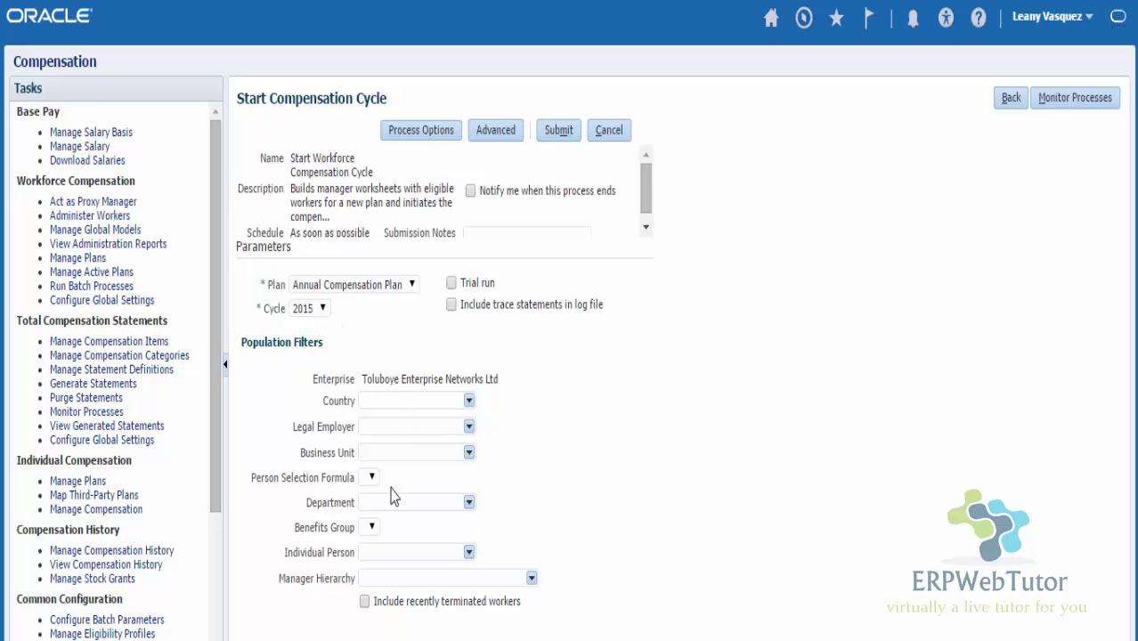
left_click(1014, 99)
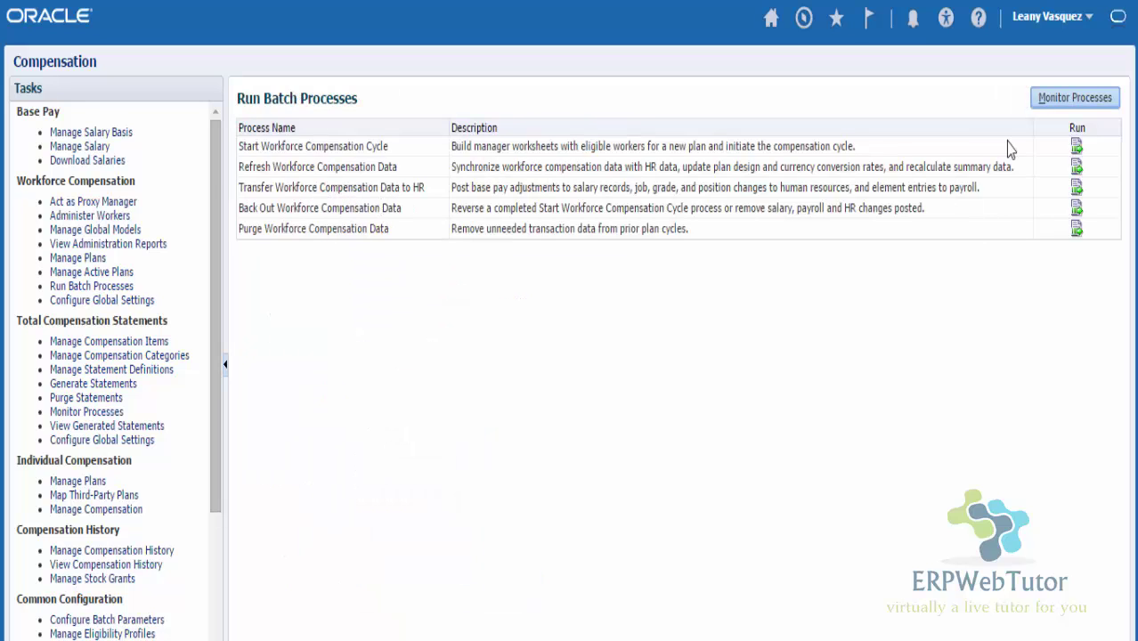
Open the Refresh Workforce Compensation Data process and examine its plan, refresh date choices, population filters and refresh options
left_click(1079, 169)
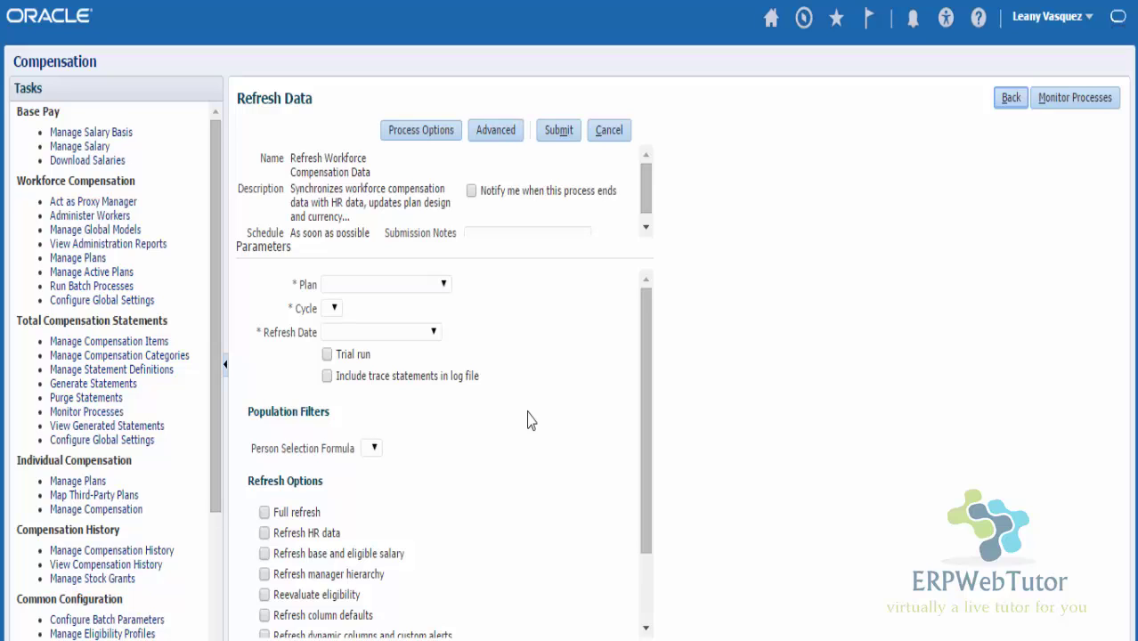
left_click(432, 286)
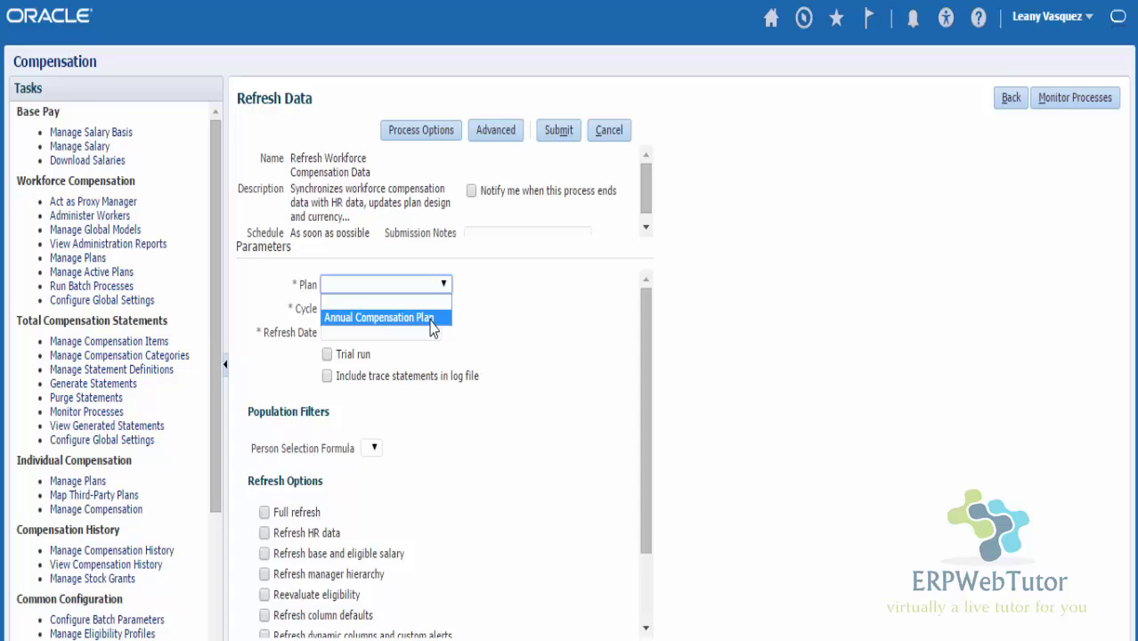
left_click(552, 417)
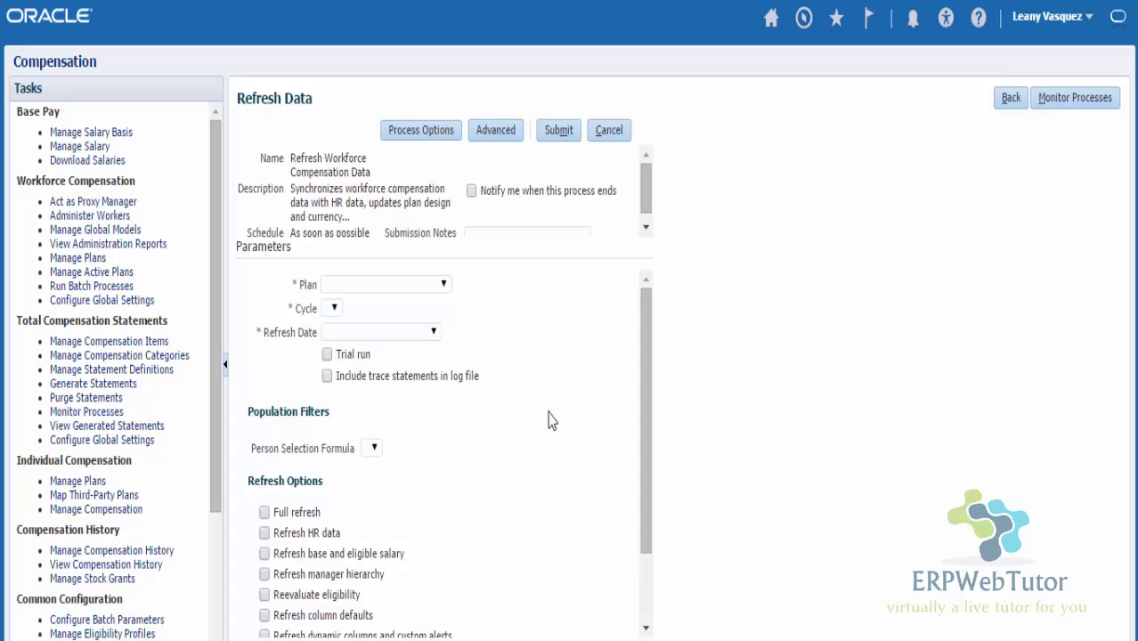
left_click(384, 334)
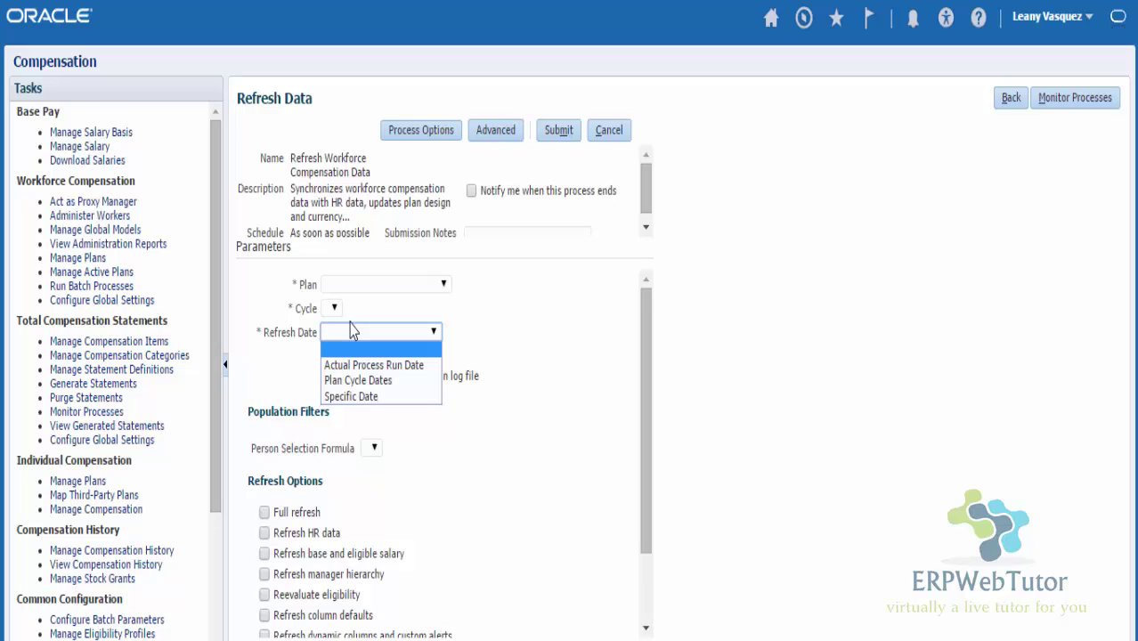
left_click(394, 398)
scroll(445, 470, "down", 1)
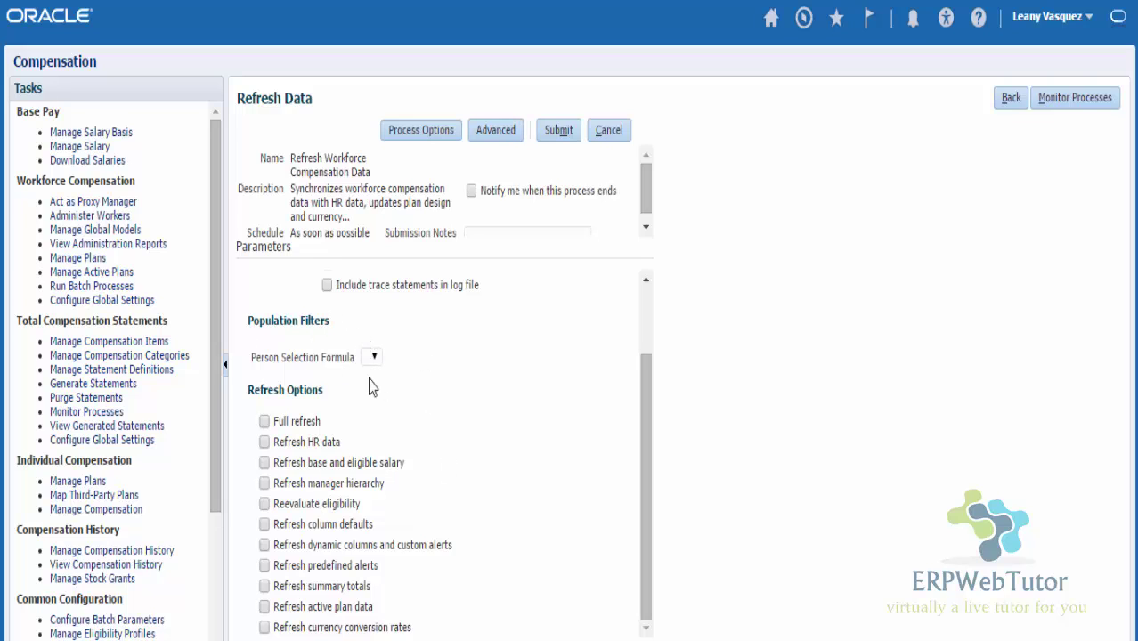
scroll(419, 427, "up", 1)
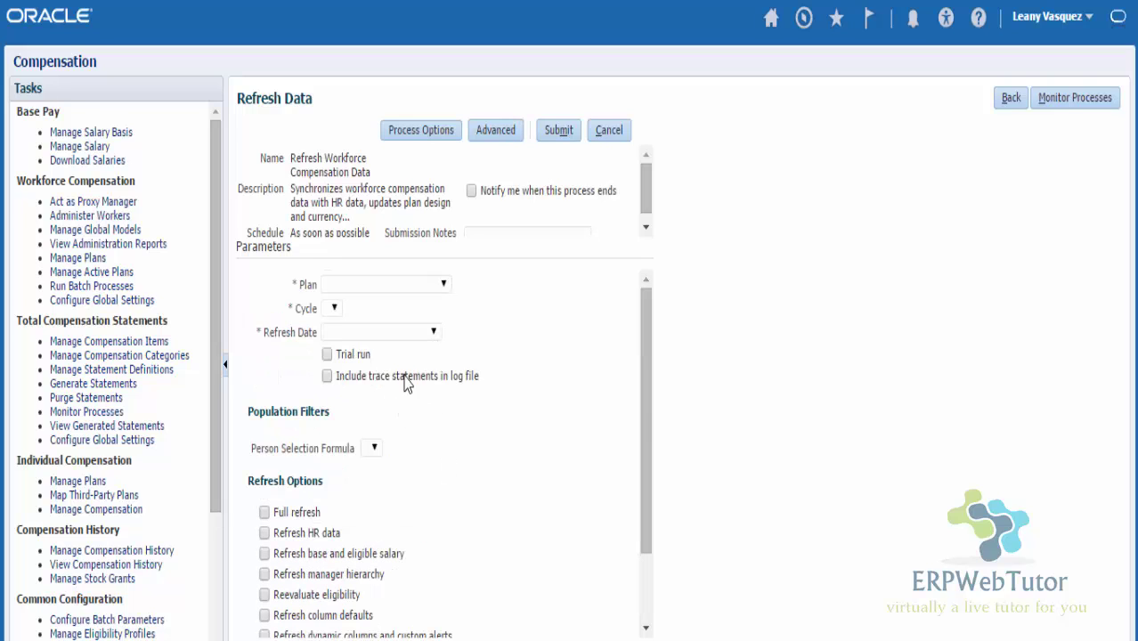
scroll(551, 448, "down", 1)
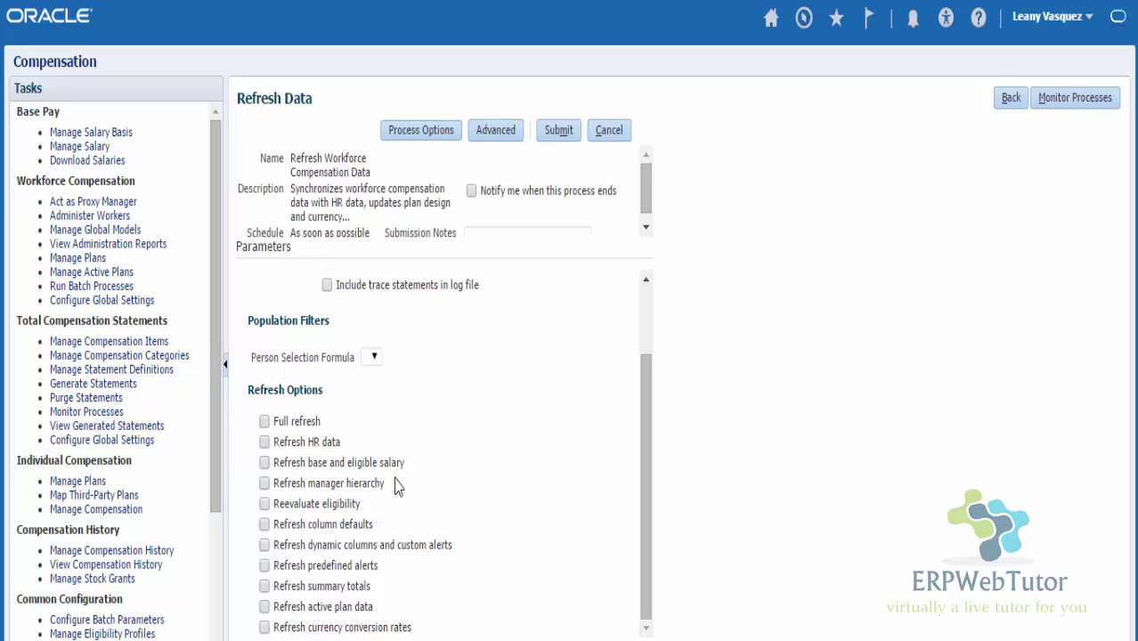
Try Full refresh, clear it, select Refresh base and eligible salary instead, and cancel the Refresh Data process
left_click(264, 421)
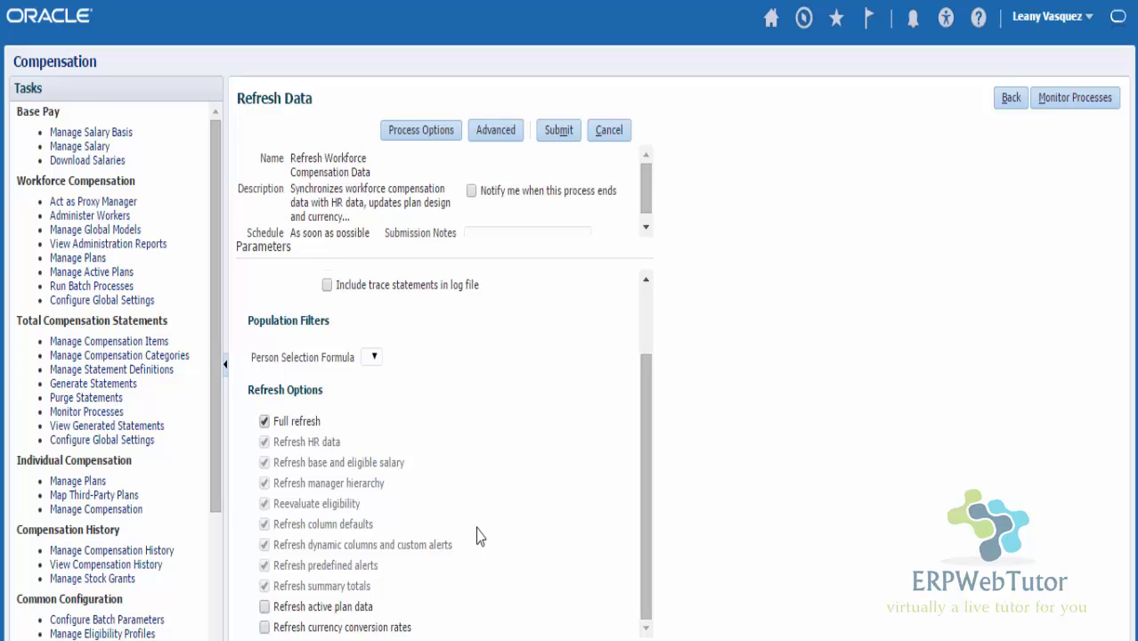
left_click(264, 421)
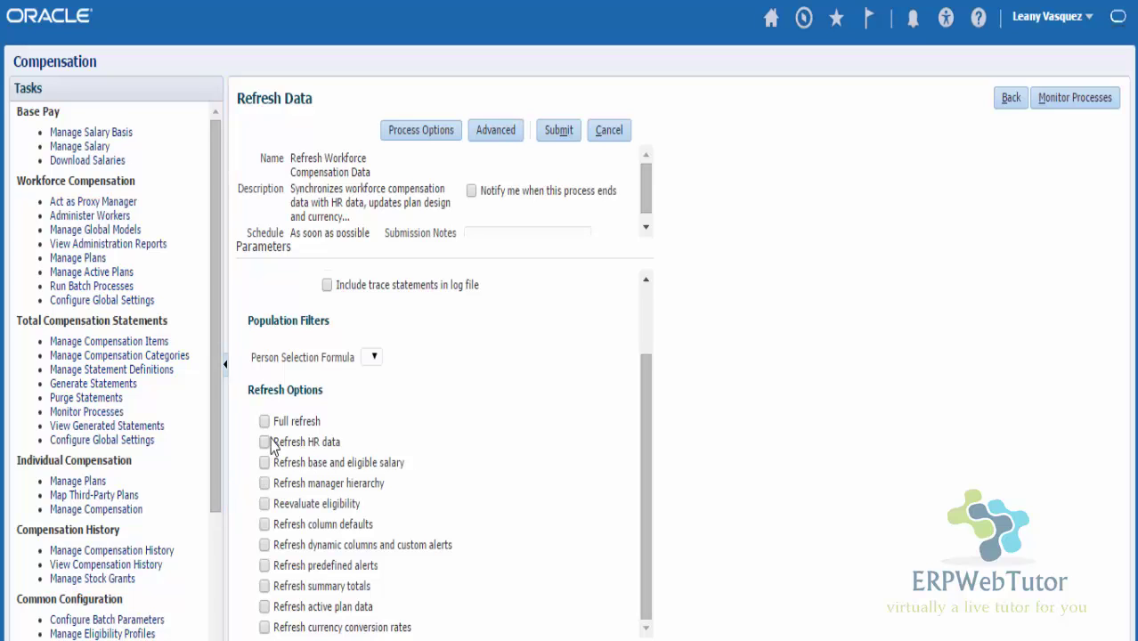
left_click(264, 463)
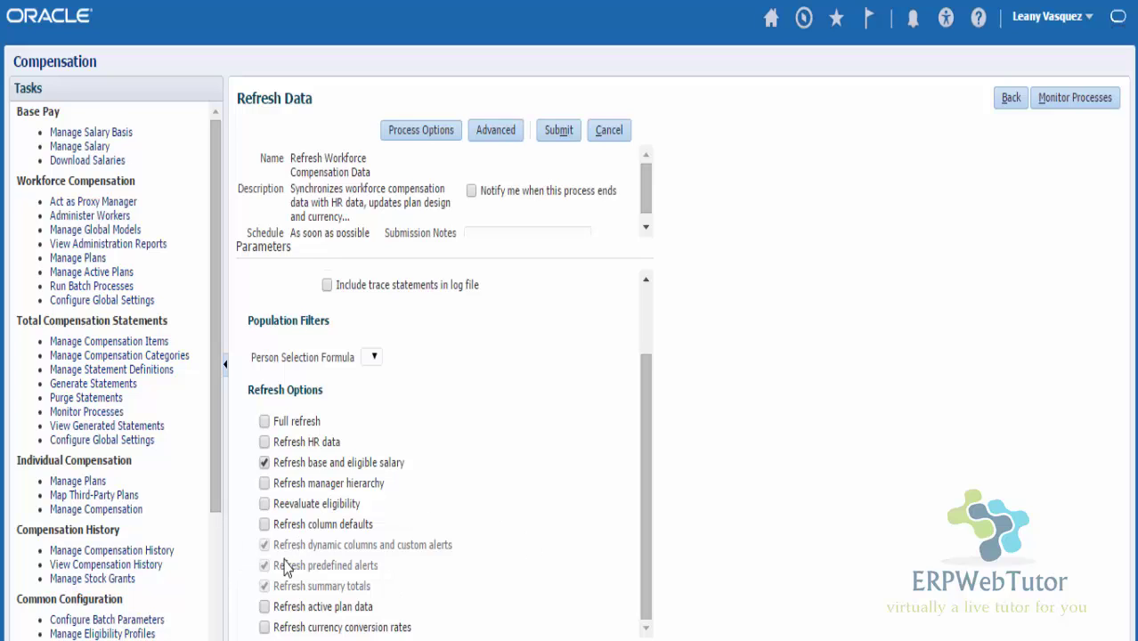
left_click(602, 135)
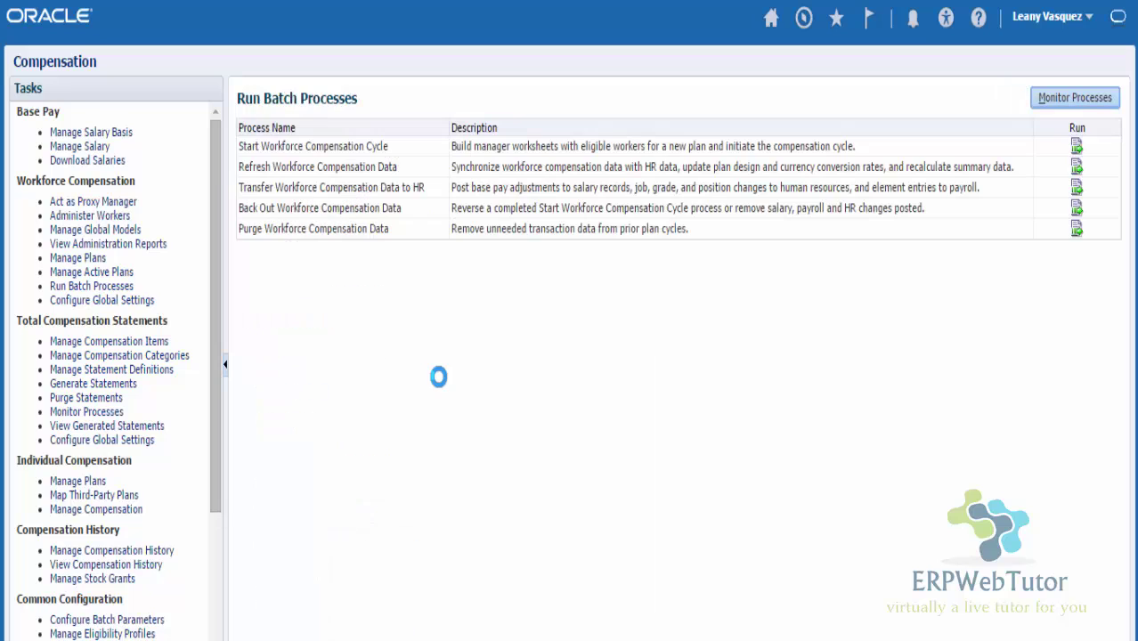
Start a new Transfer Workforce Compensation Data to HR run with Annual Compensation Plan and cycle 2015, and cancel it
left_click(1077, 188)
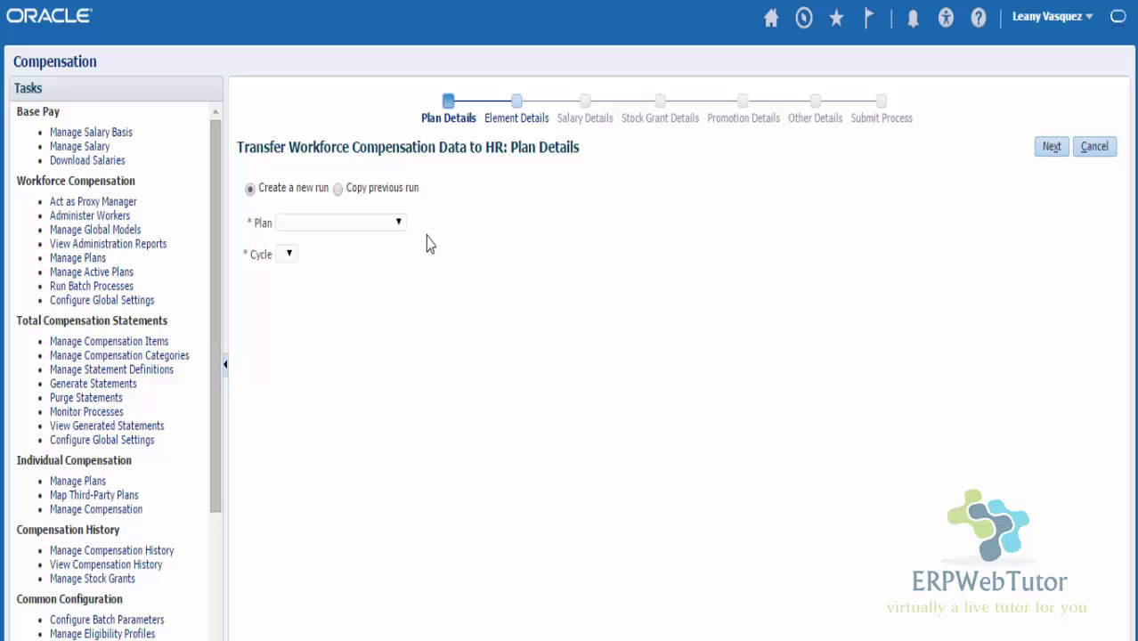
left_click(381, 229)
left_click(294, 256)
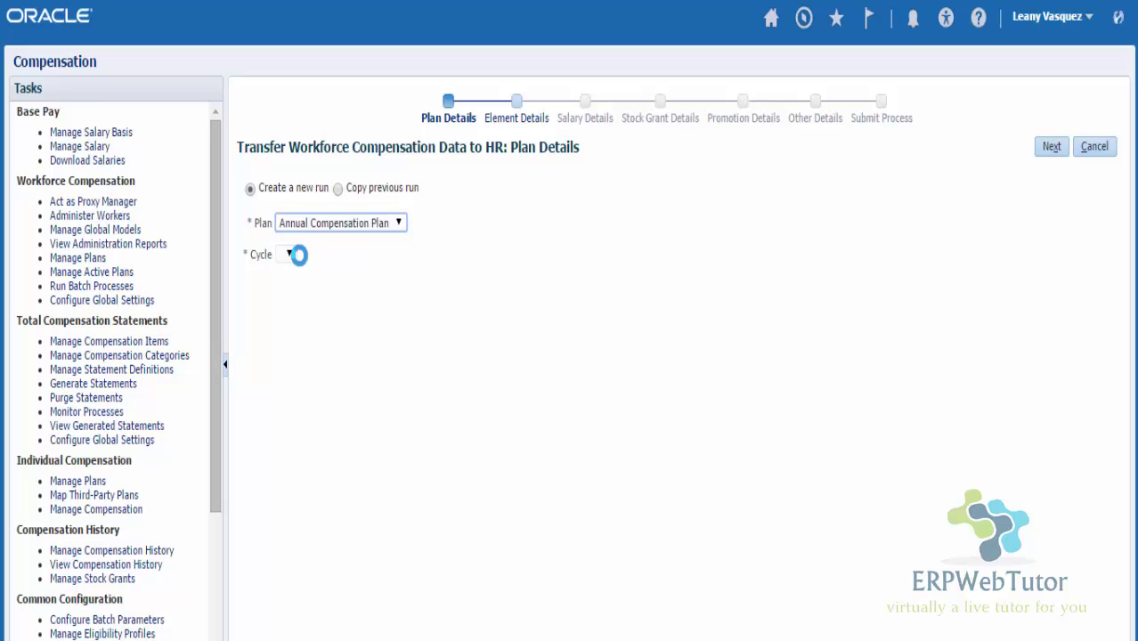
left_click(301, 257)
left_click(297, 286)
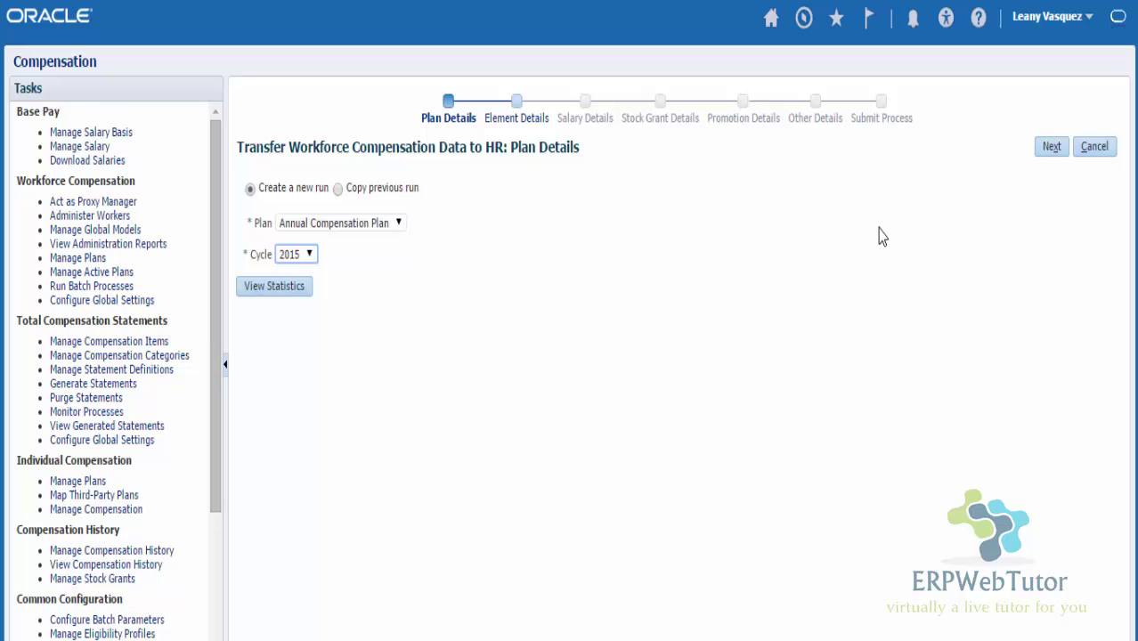
left_click(1112, 147)
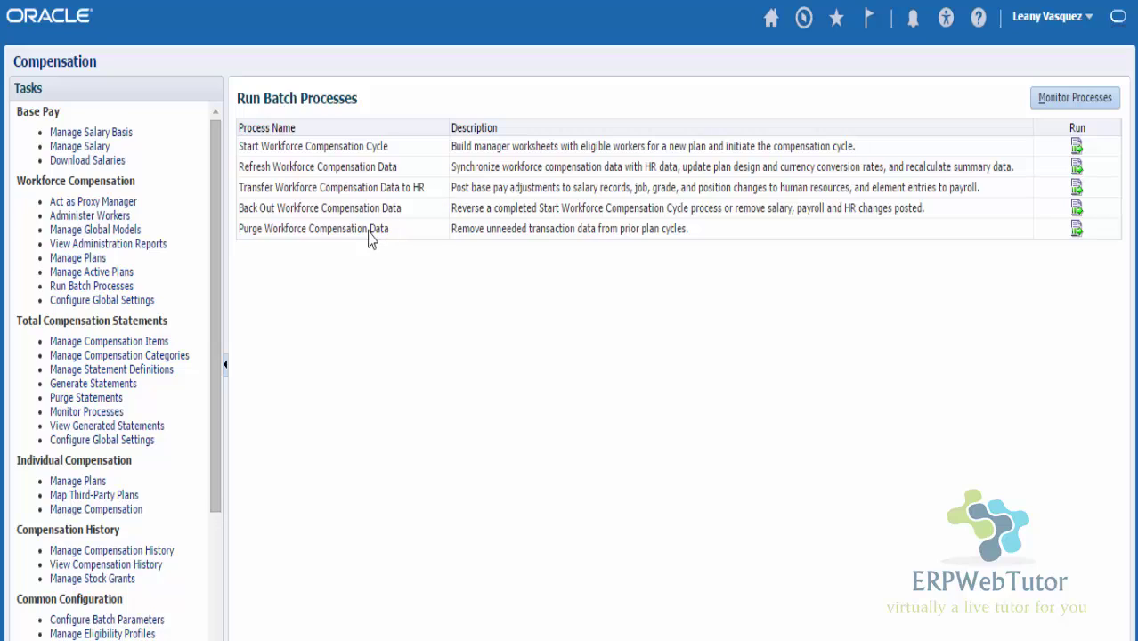
Open the Purge Workforce Compensation Data process, set Cycles to Purge to Cycle specific and Plan to Annual Compensation Plan, and check the cycle choices
left_click(1077, 229)
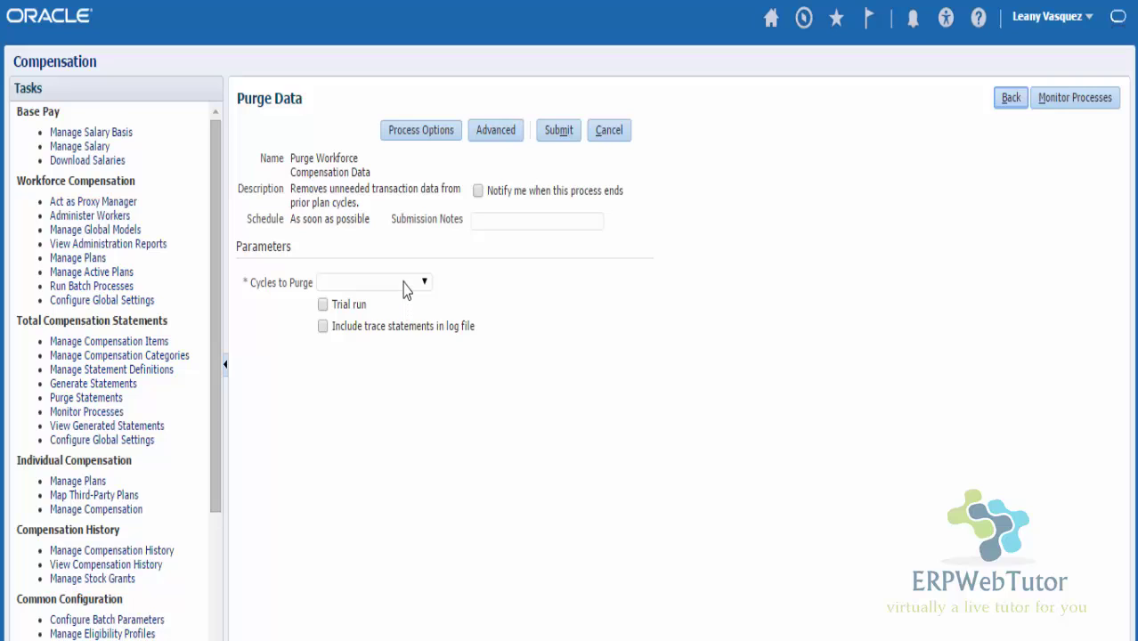
left_click(406, 283)
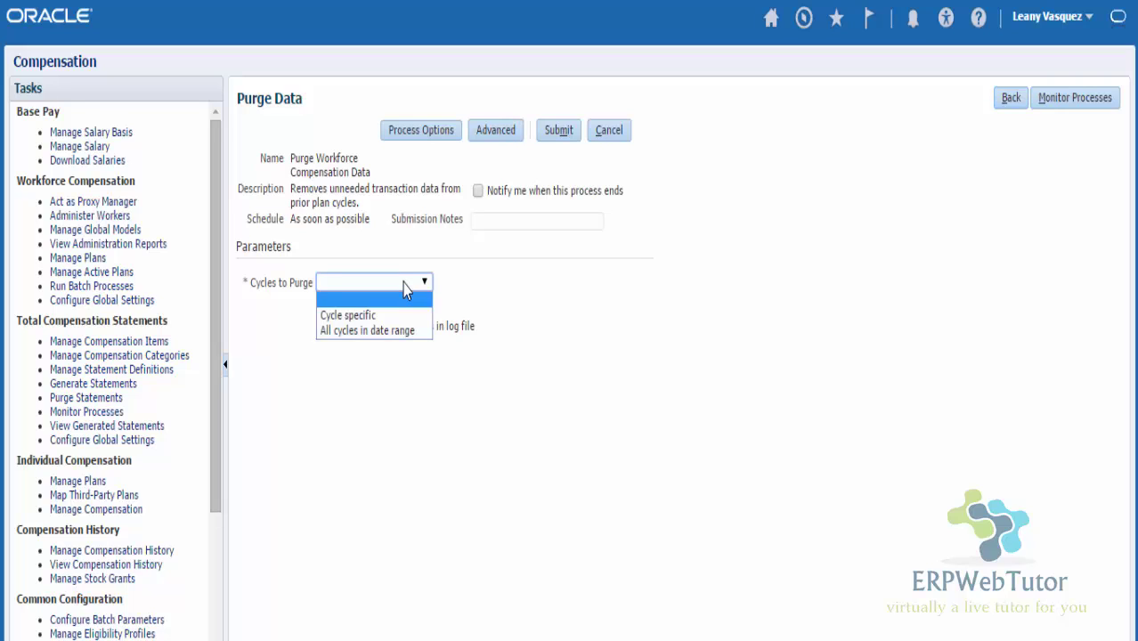
left_click(361, 317)
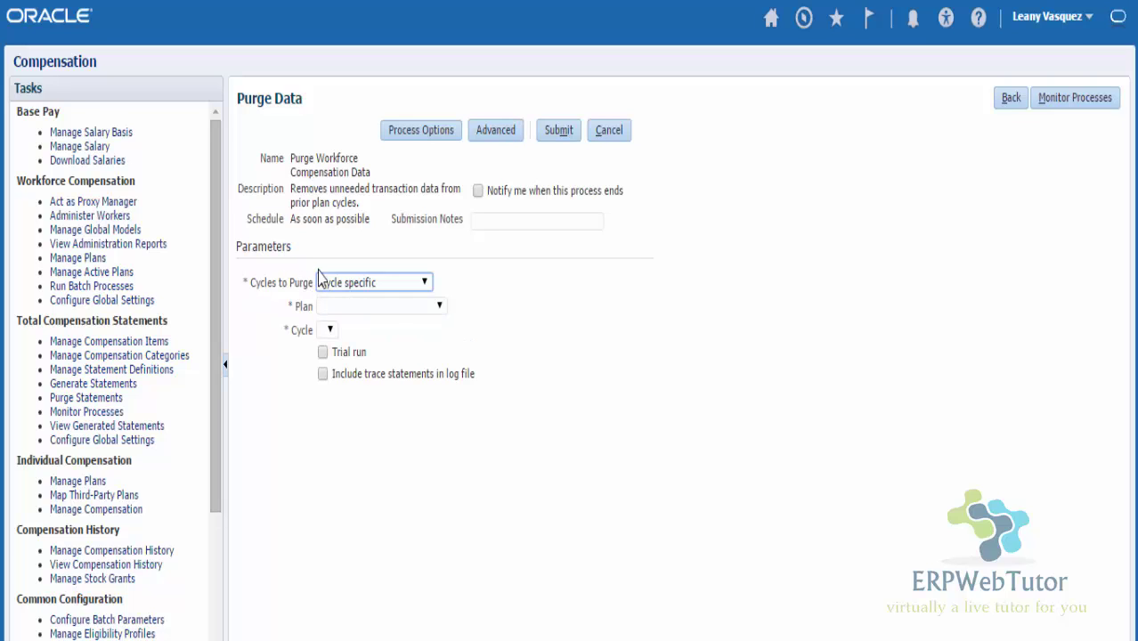
left_click(385, 305)
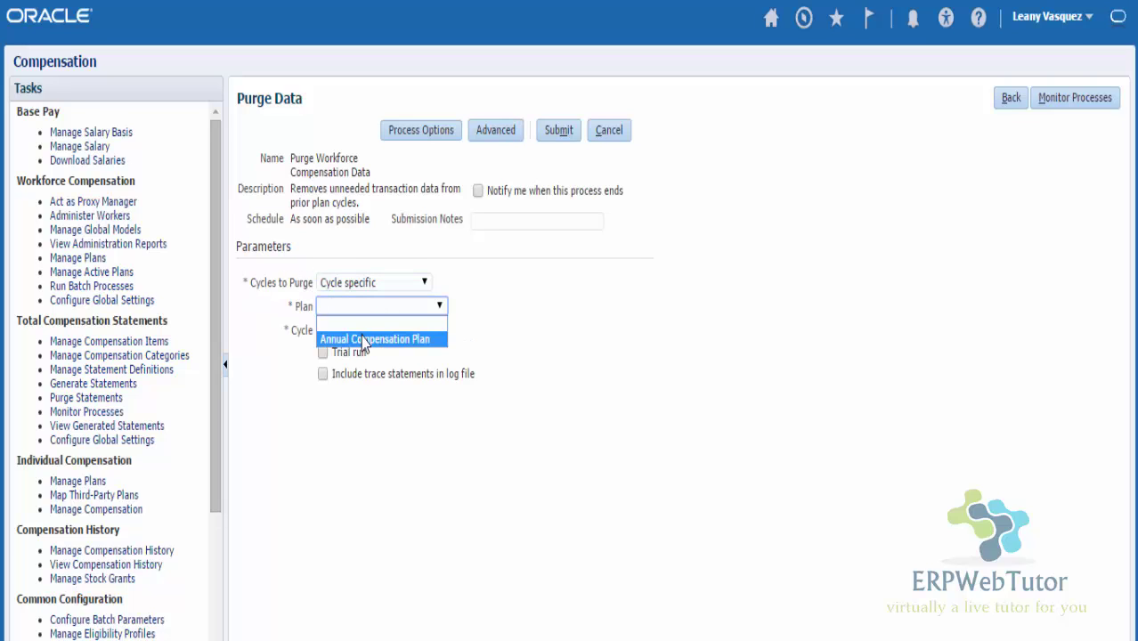
left_click(364, 340)
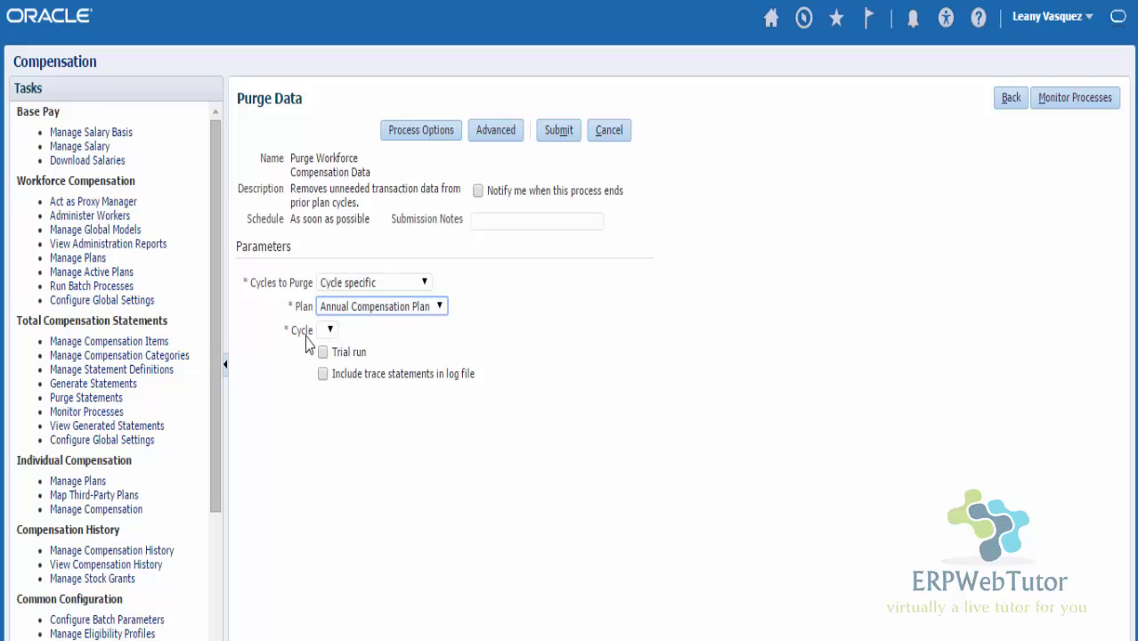
left_click(326, 331)
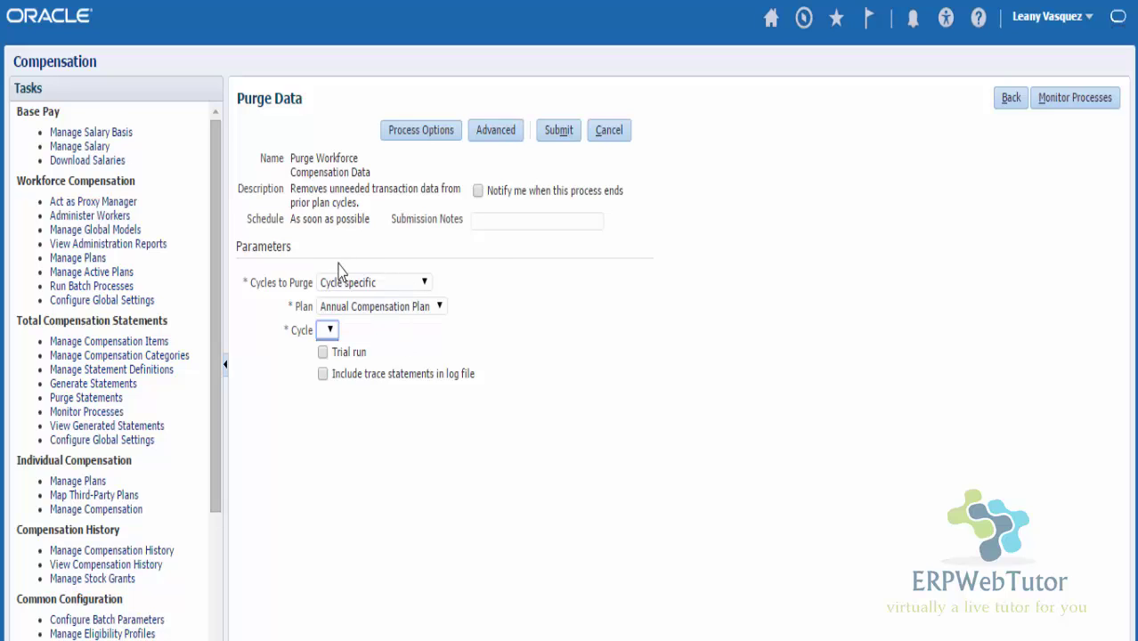
Set Cycles to Purge to All cycles in date range, and cancel the Purge Data process
left_click(390, 283)
left_click(390, 283)
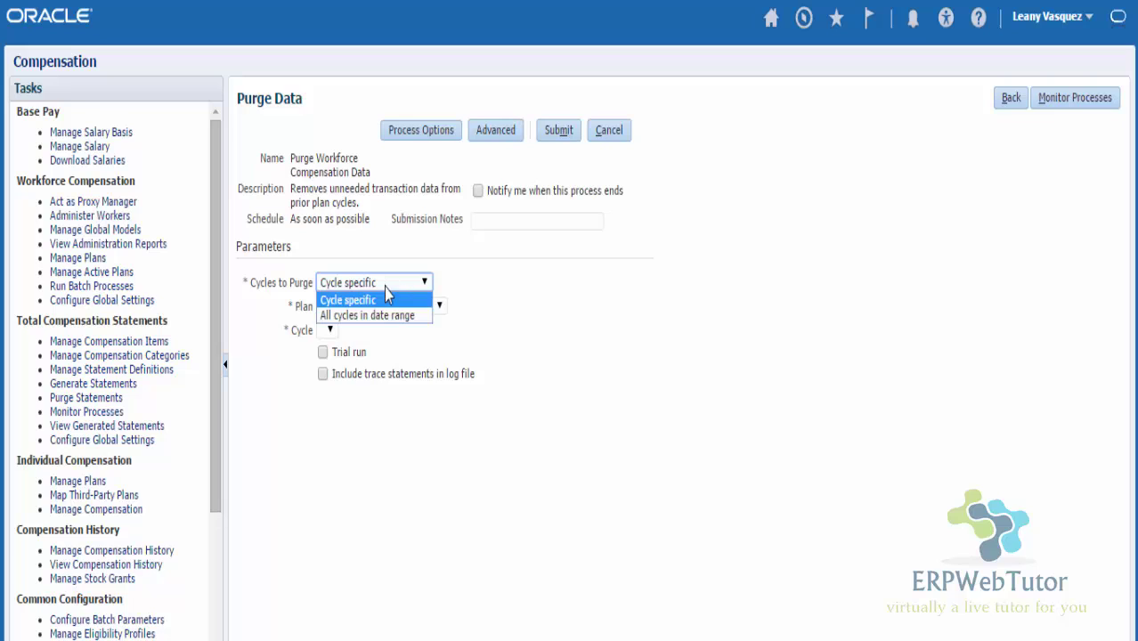
left_click(389, 318)
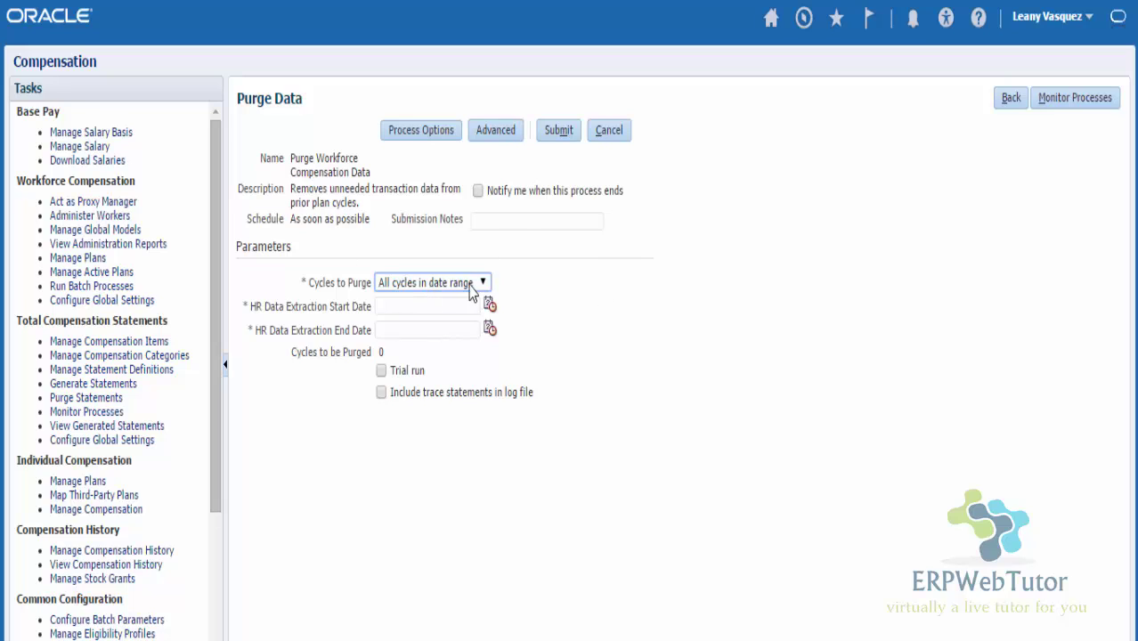
left_click(610, 131)
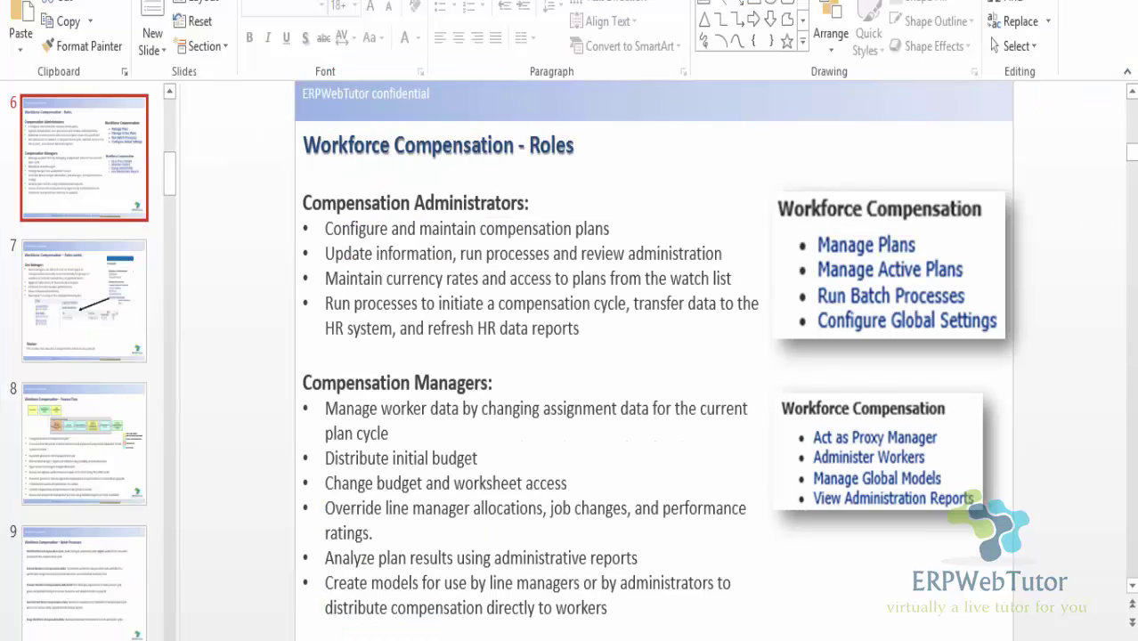
Switch back to the Workforce Compensation - Roles slide in PowerPoint
left_click(377, 605)
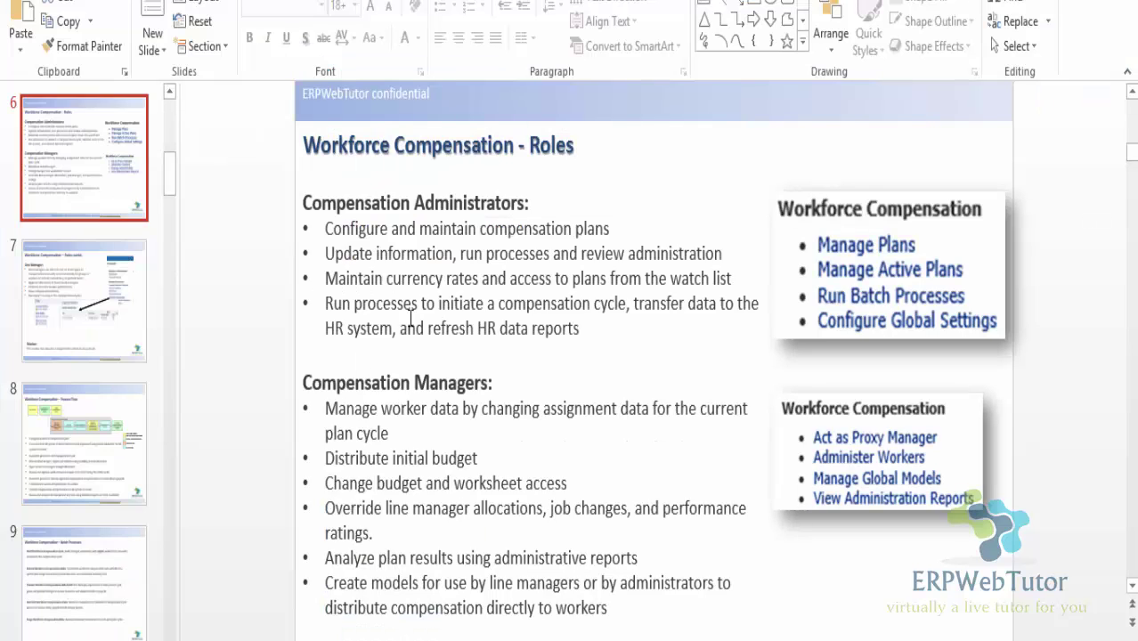
Browse the slides after Workforce Compensation - Roles and open one of the following slides
scroll(73, 328, "down", 3)
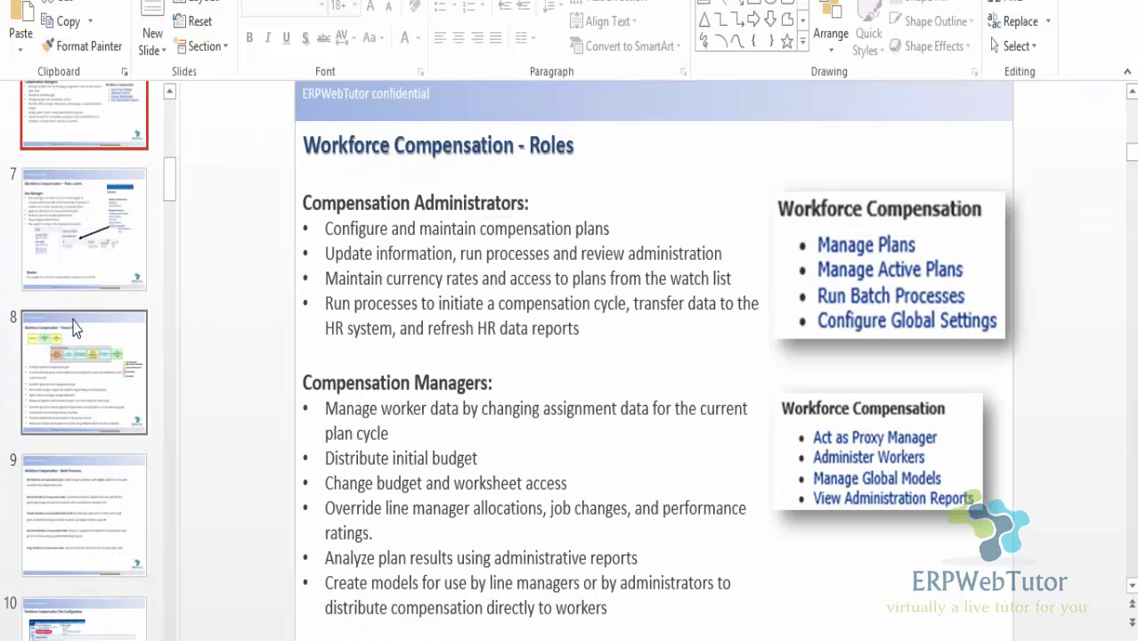
scroll(73, 328, "down", 1)
left_click(89, 374)
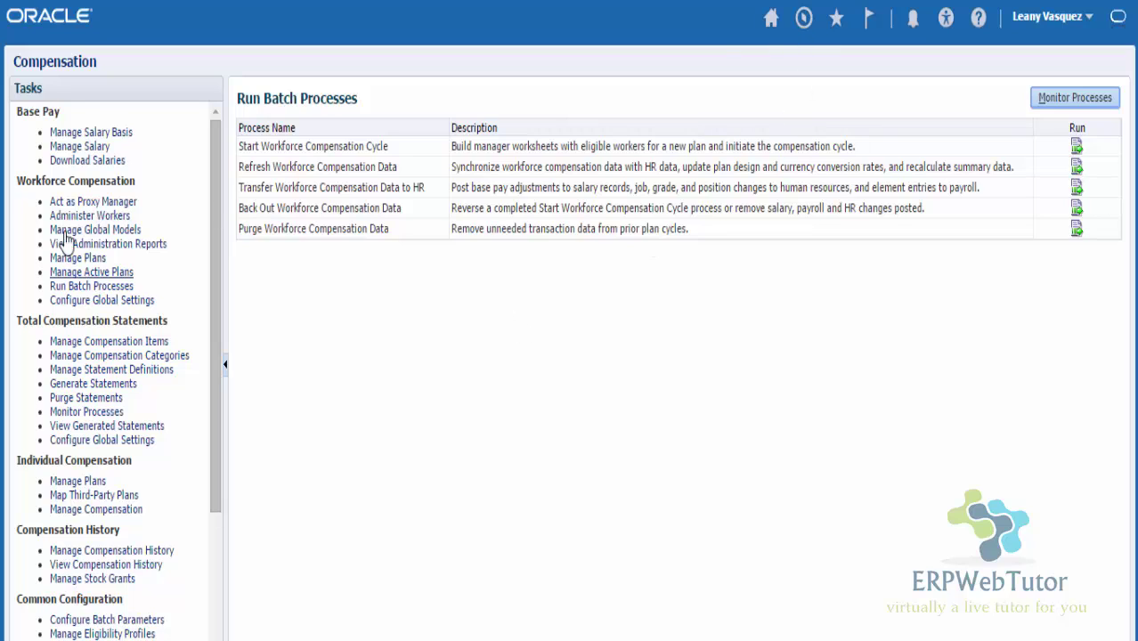
Switch to Oracle and go to Manage Plans for Workforce Compensation, discarding the unsaved changes
left_click(778, 27)
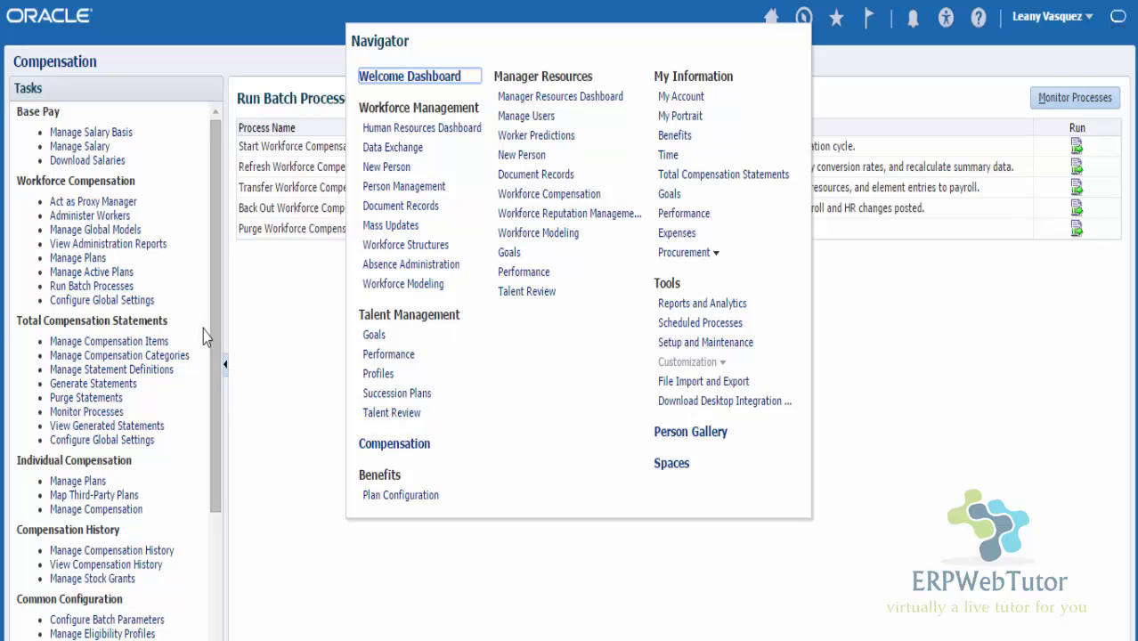
left_click(300, 425)
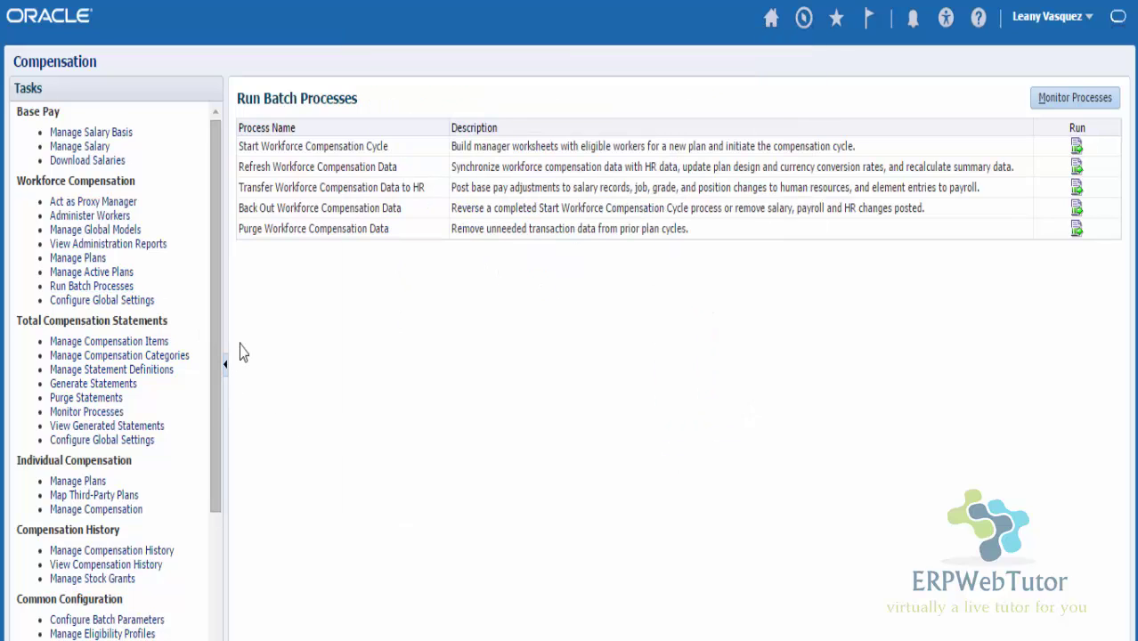
left_click(67, 258)
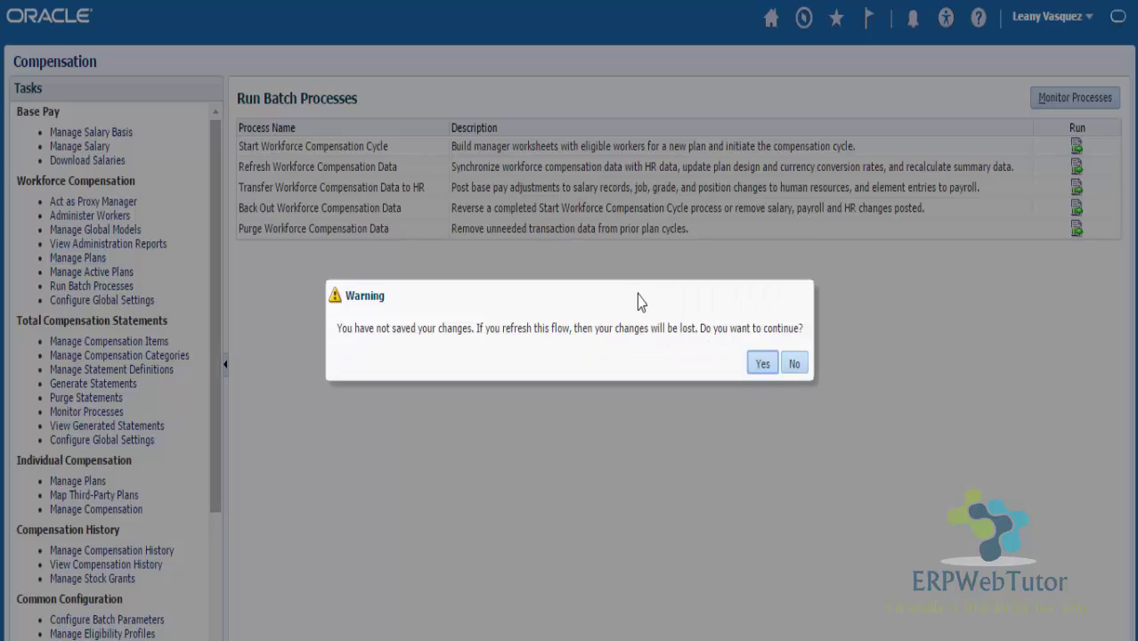
left_click(762, 364)
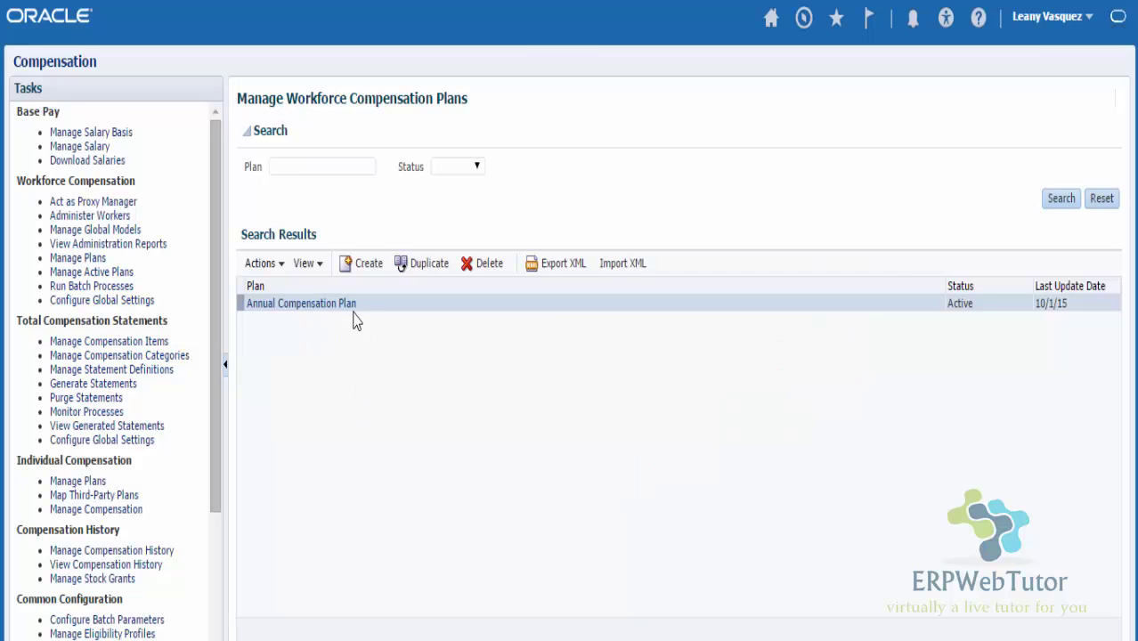
Create a workforce compensation plan named Demo Annual Compensation Plan
left_click(368, 265)
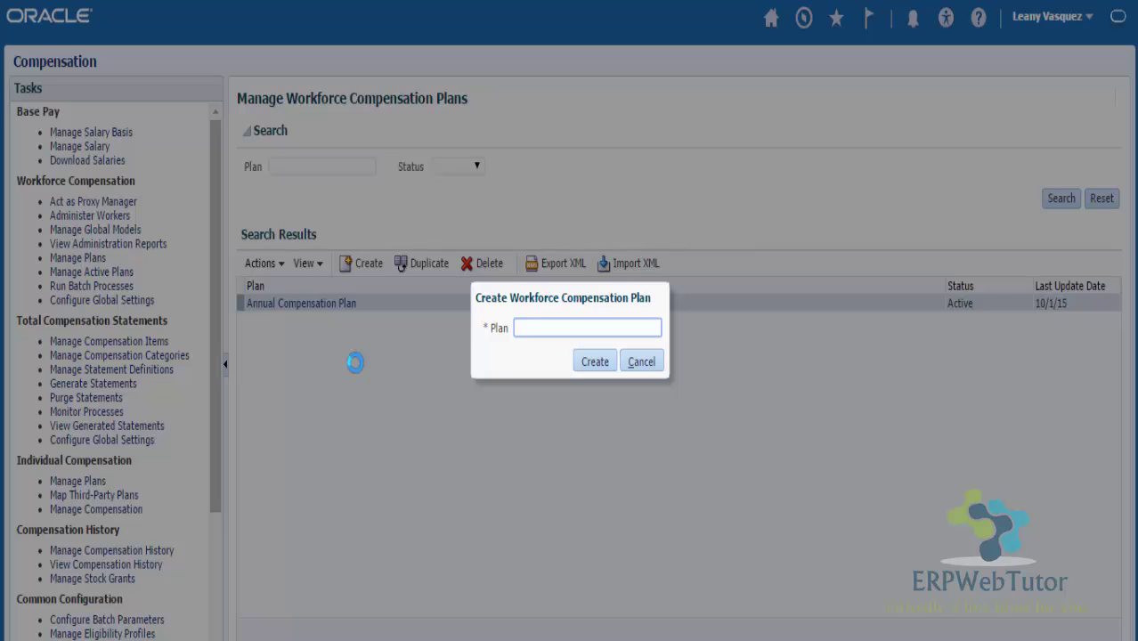
type("Demo a")
key("BackSpace")
type("Annual Compensation")
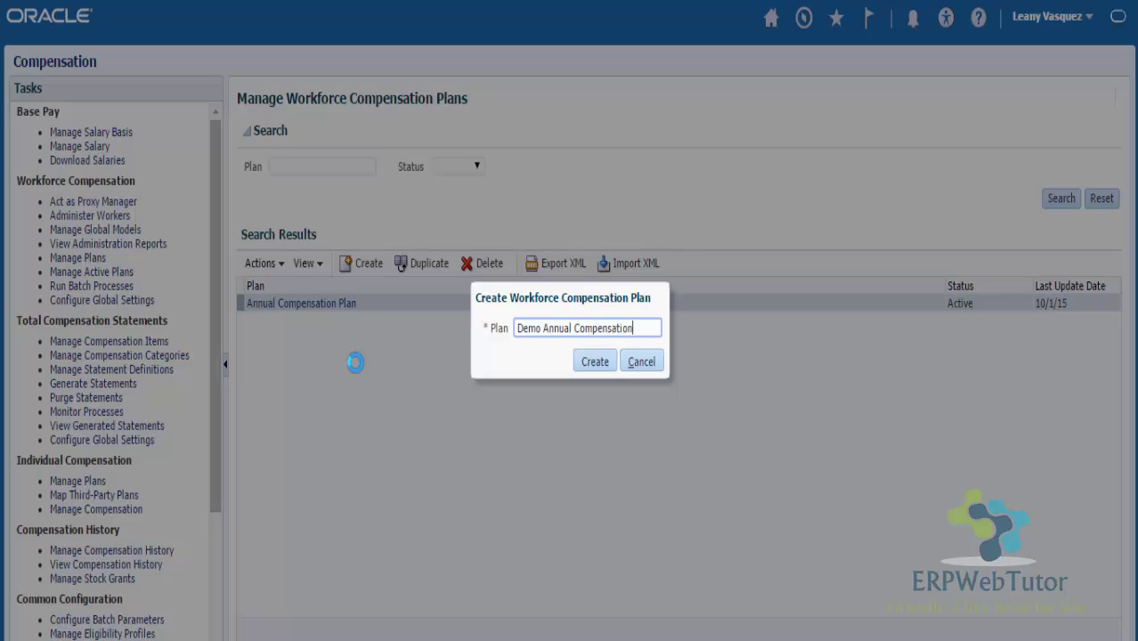
type(" Plan")
left_click(614, 362)
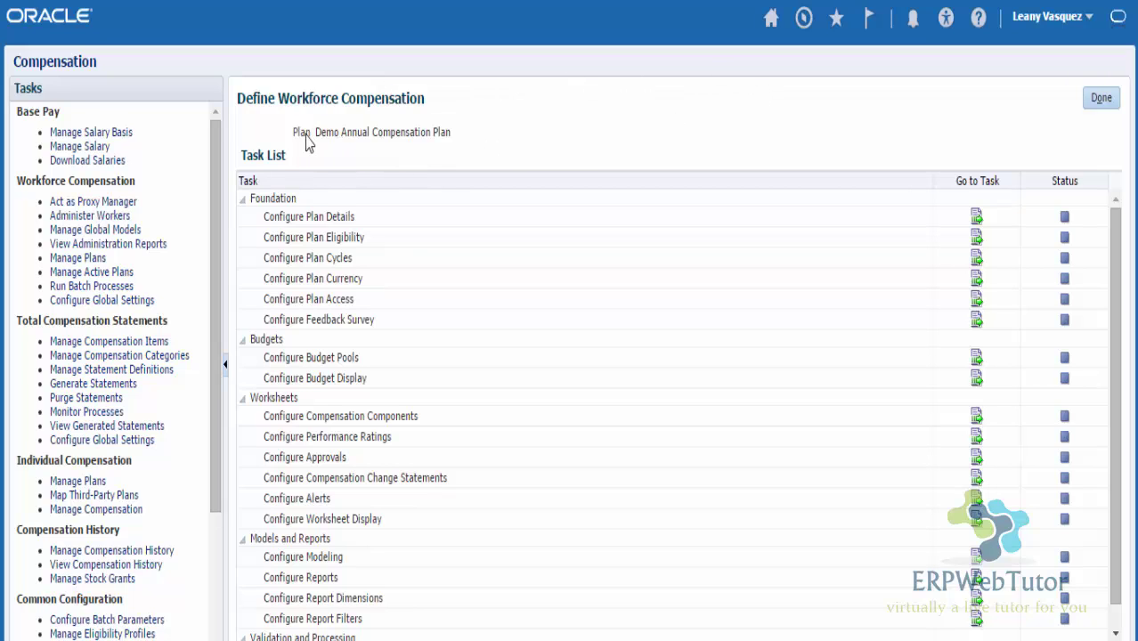
Review the new plan's name and configuration task list from Foundation to Validation and Processing, and check the Configure Plan Details status
left_click_drag(317, 131, 456, 132)
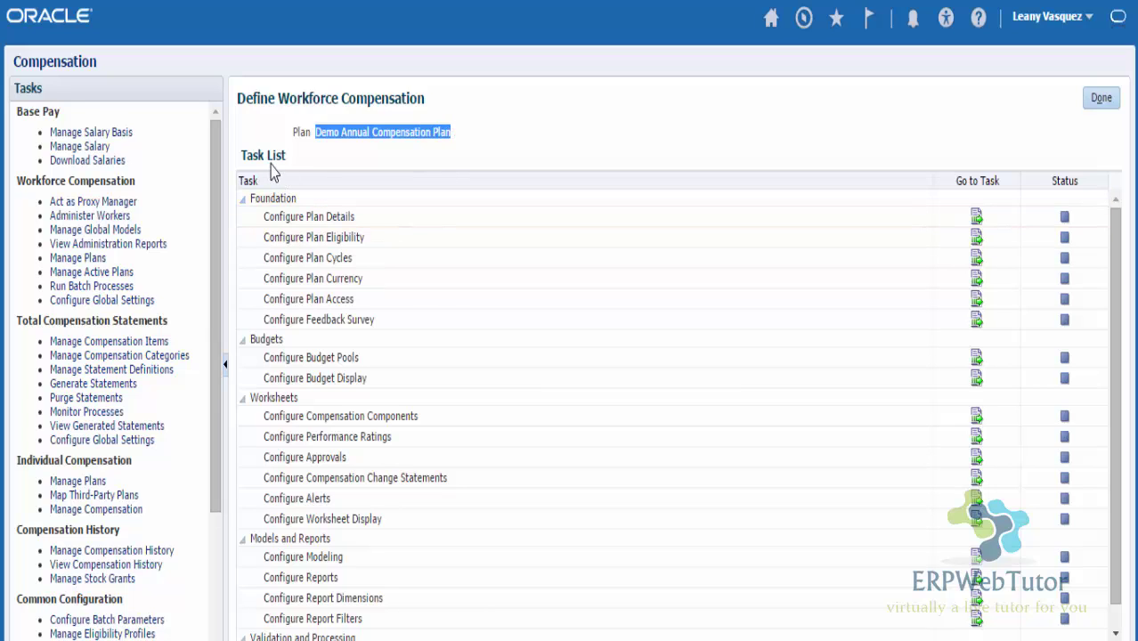
left_click(356, 219)
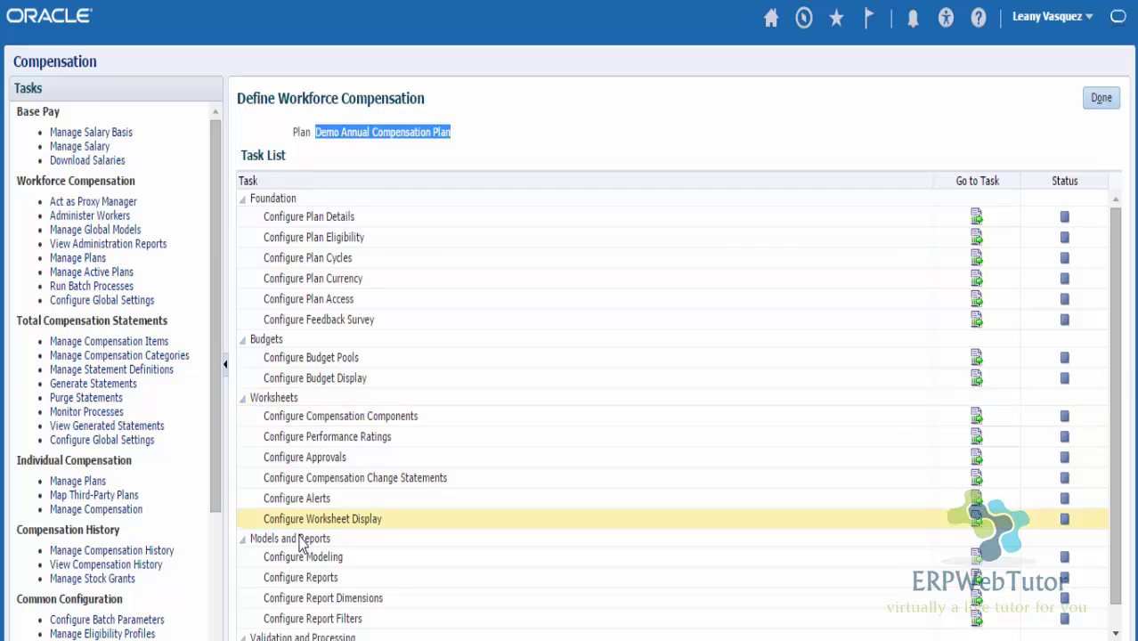
scroll(396, 560, "down", 1)
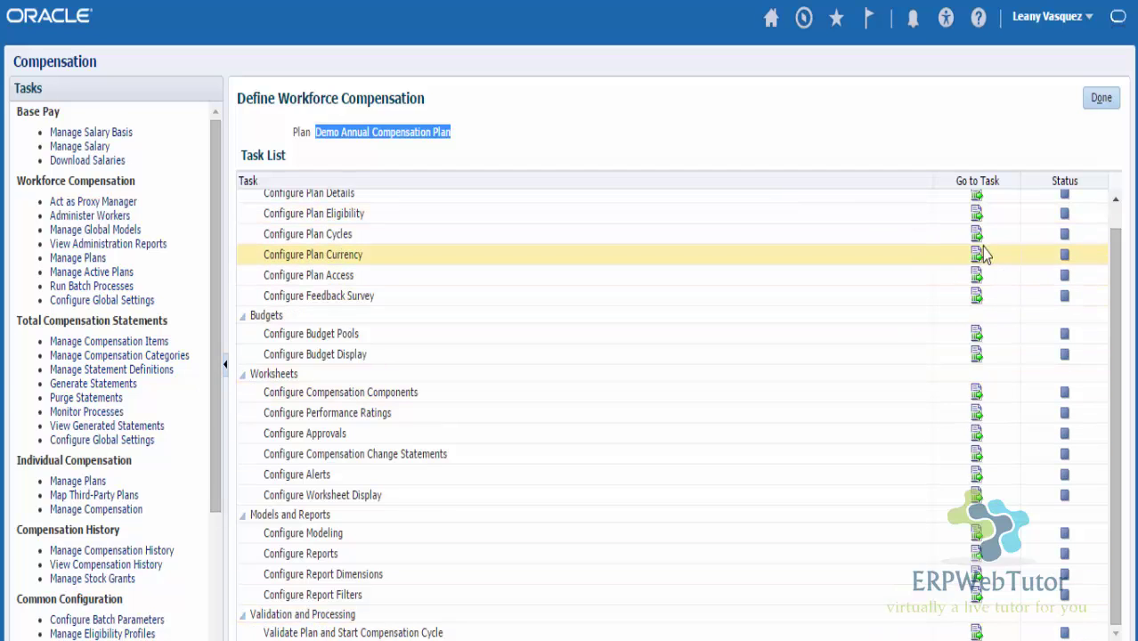
scroll(980, 233, "up", 1)
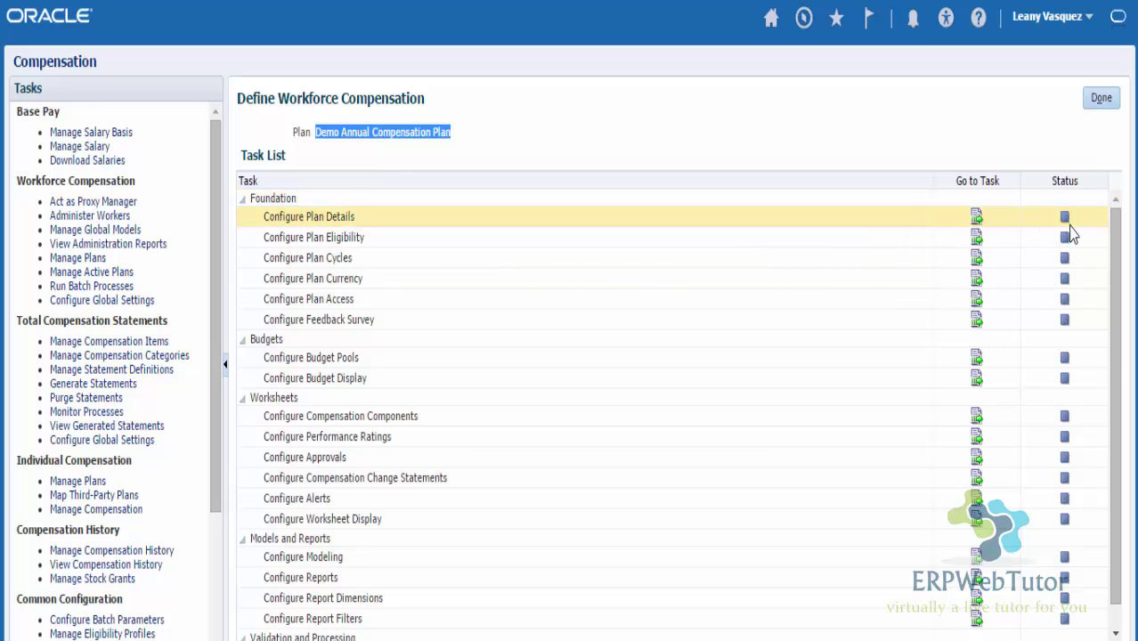
mouse_move(1066, 221)
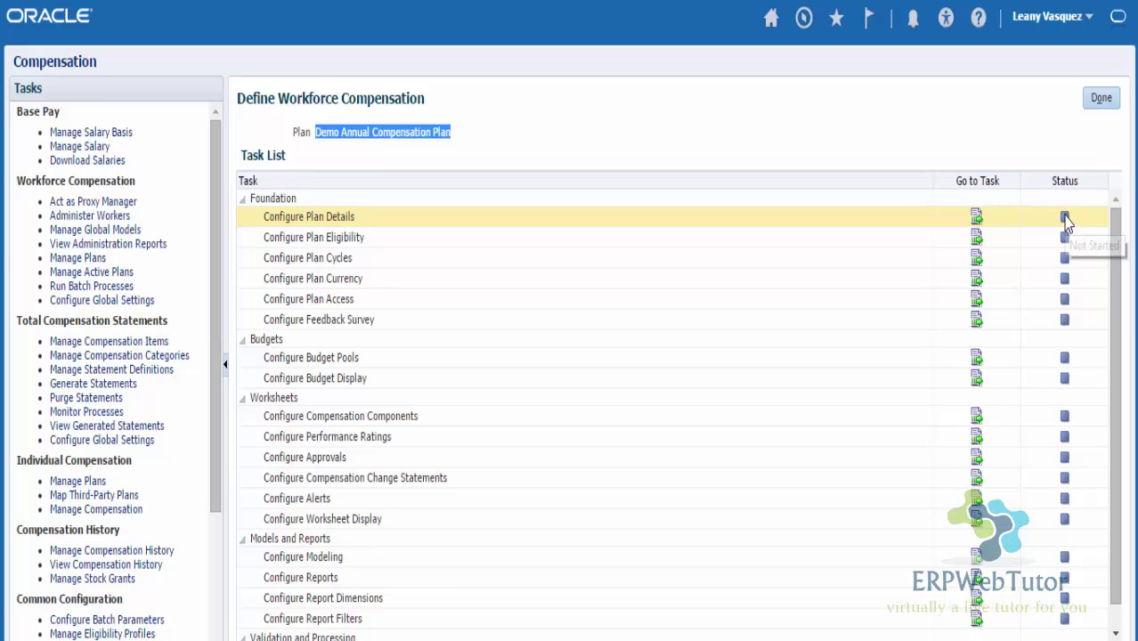